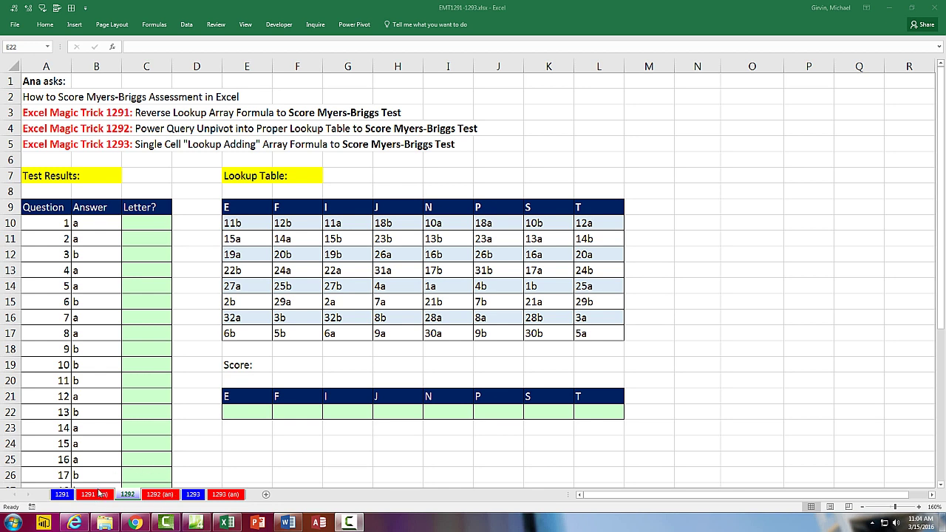
- Show the 1292 sheet and review the question list and its first answer
click(161, 495)
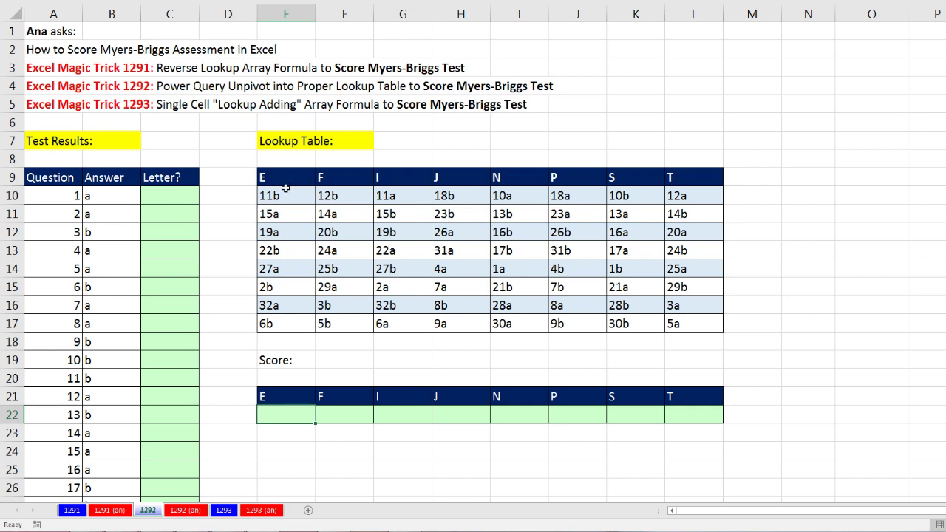
click(74, 194)
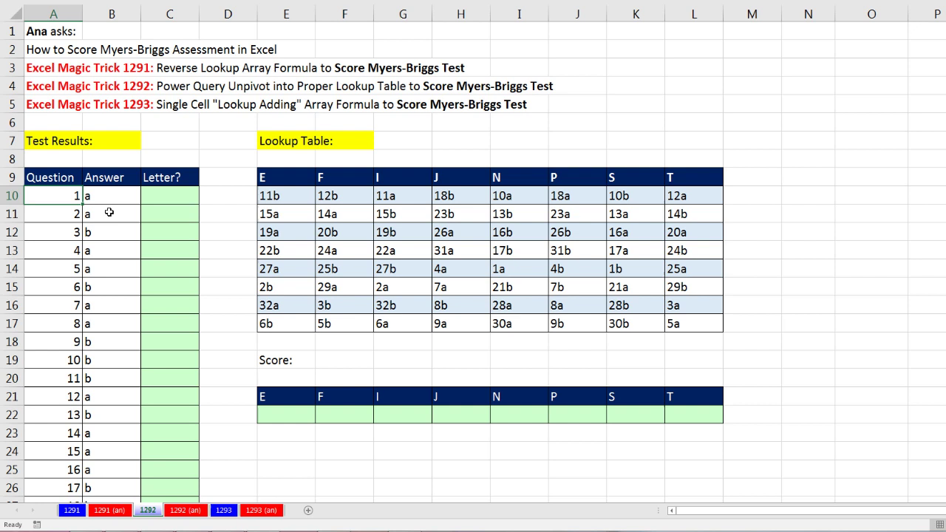
key(ctrl+Down)
scroll(106, 299, up, 5)
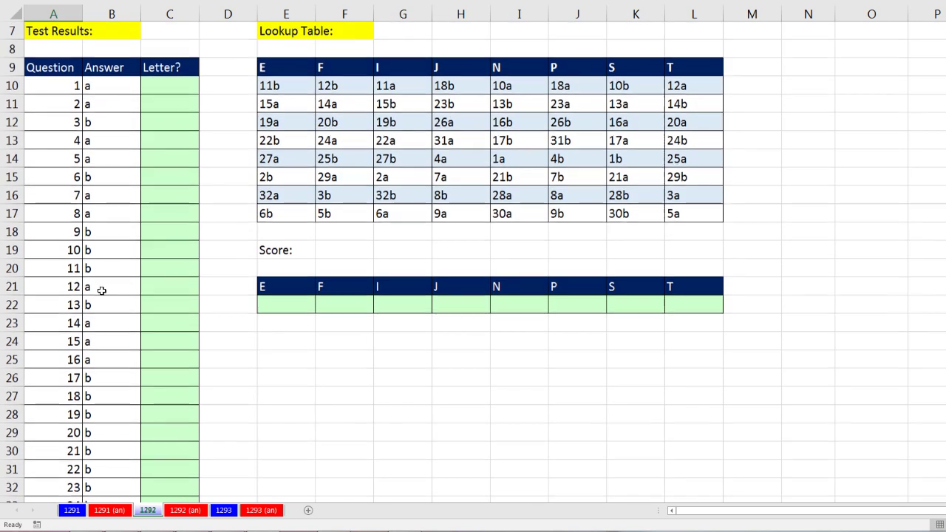
click(109, 197)
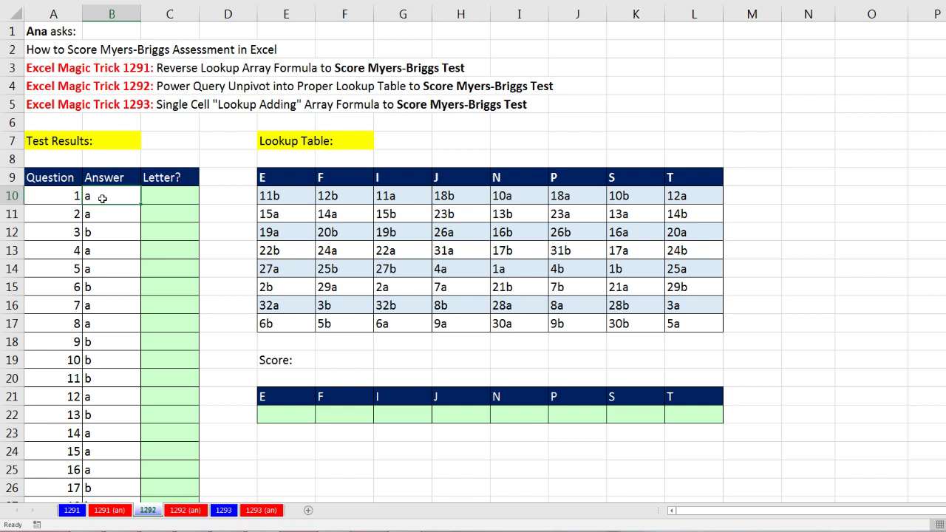
- Point out lookup entries 1a→N, 1b→S, 2a→I, and the 2b entry
click(512, 268)
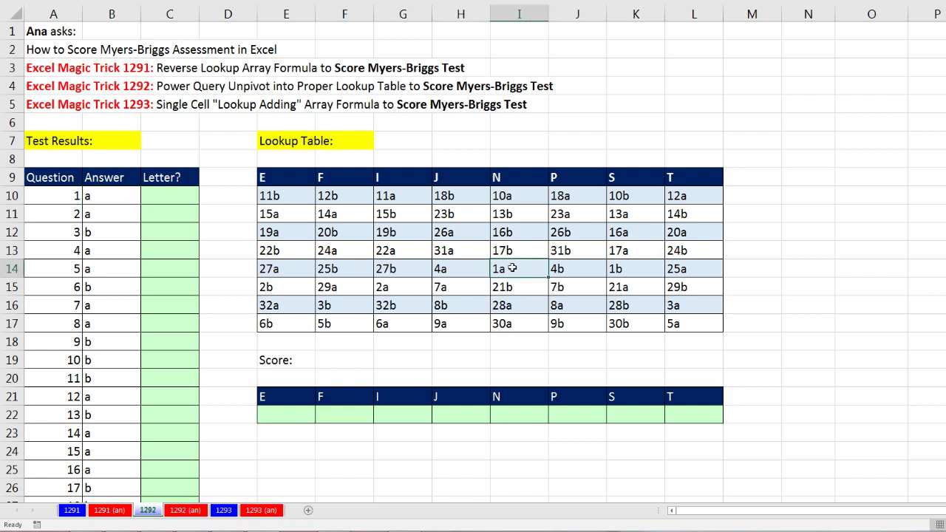
click(512, 178)
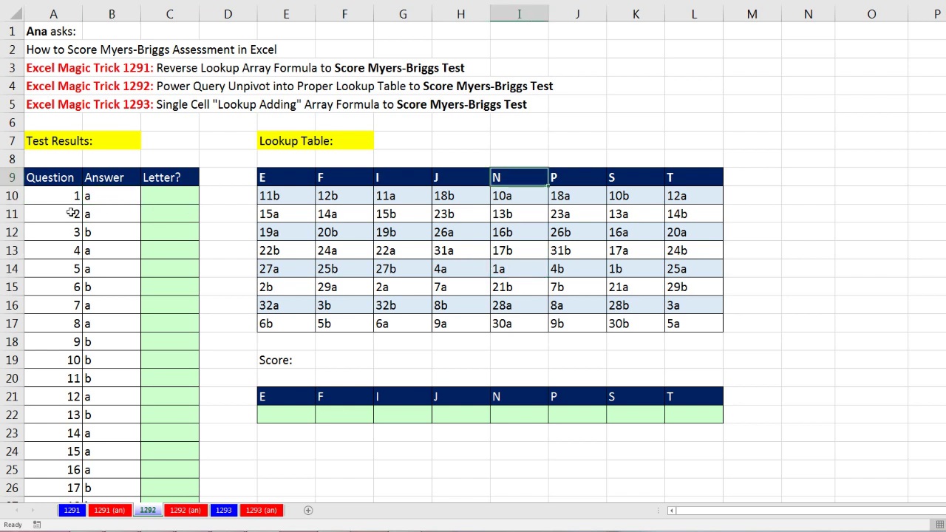
click(630, 270)
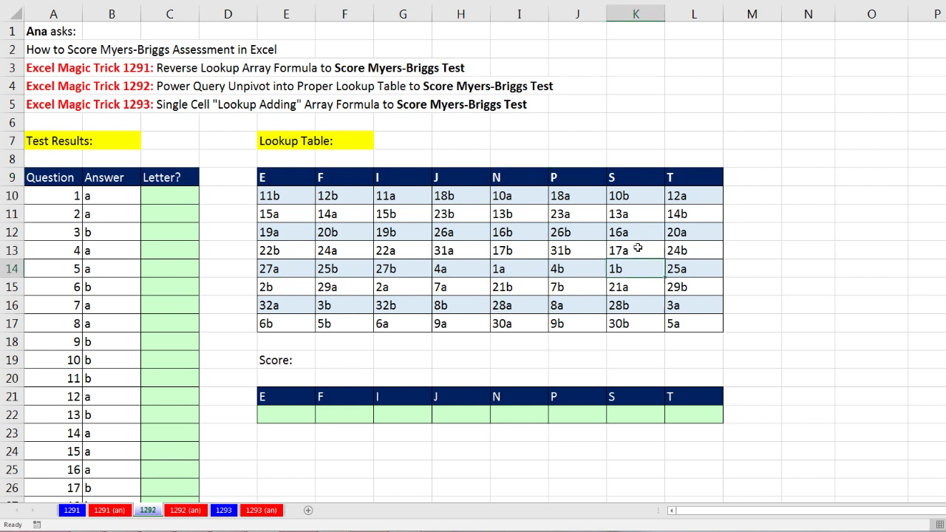
click(627, 176)
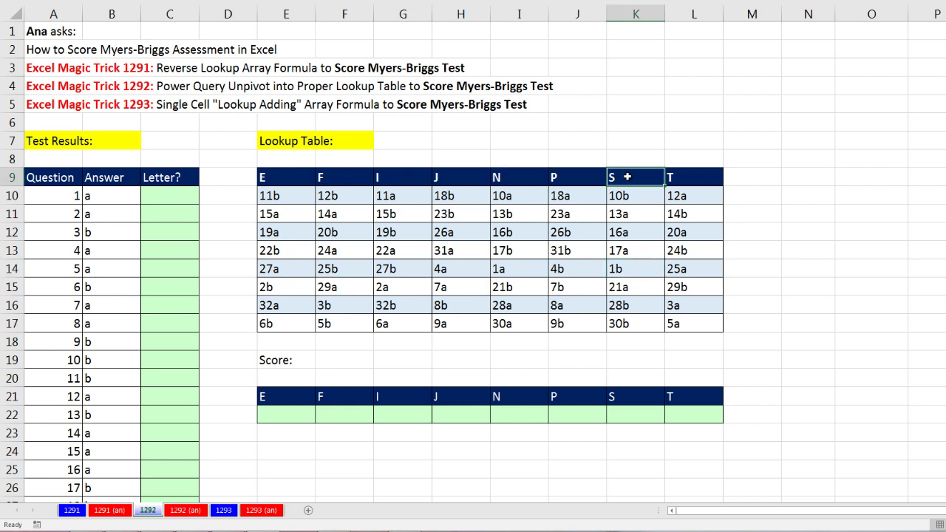
click(400, 288)
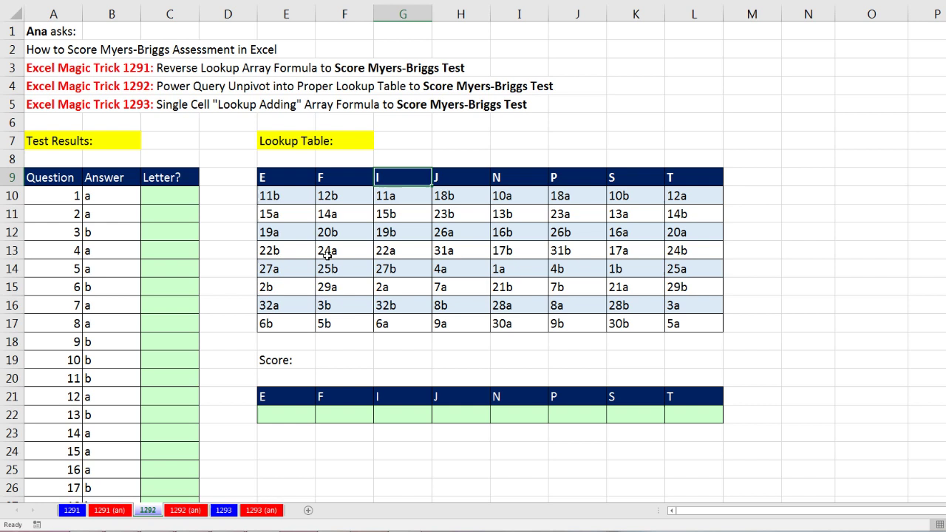
click(389, 181)
click(281, 291)
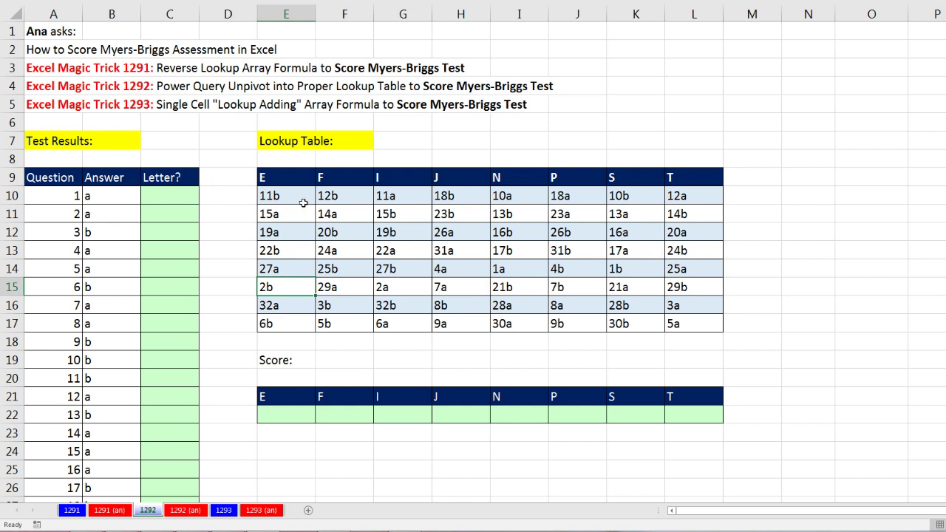
- Mark the empty cells N10:N22 and highlight all answer codes in the lookup table
drag(820, 191, 822, 448)
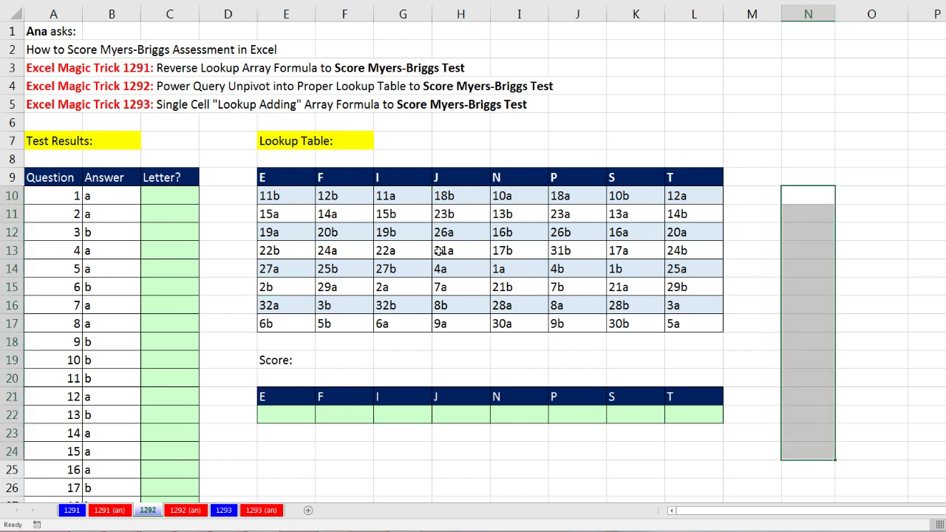
click(500, 270)
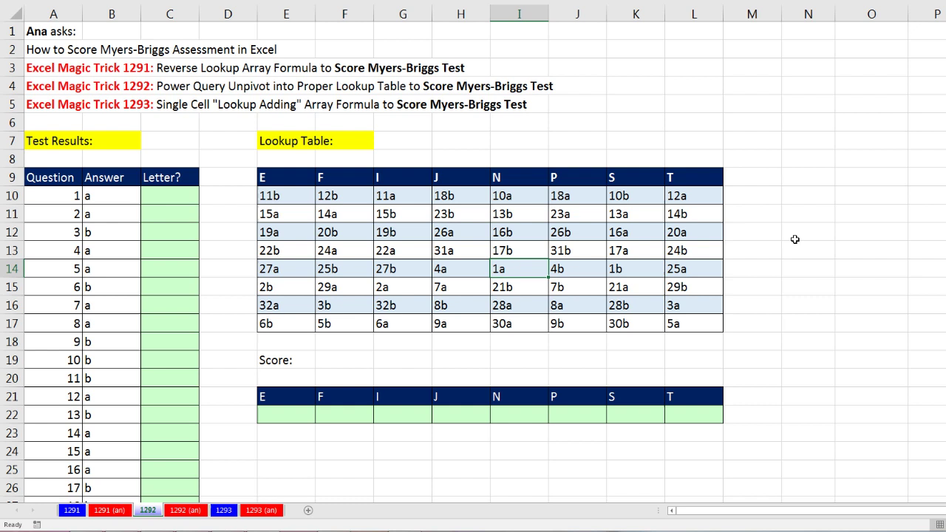
click(622, 275)
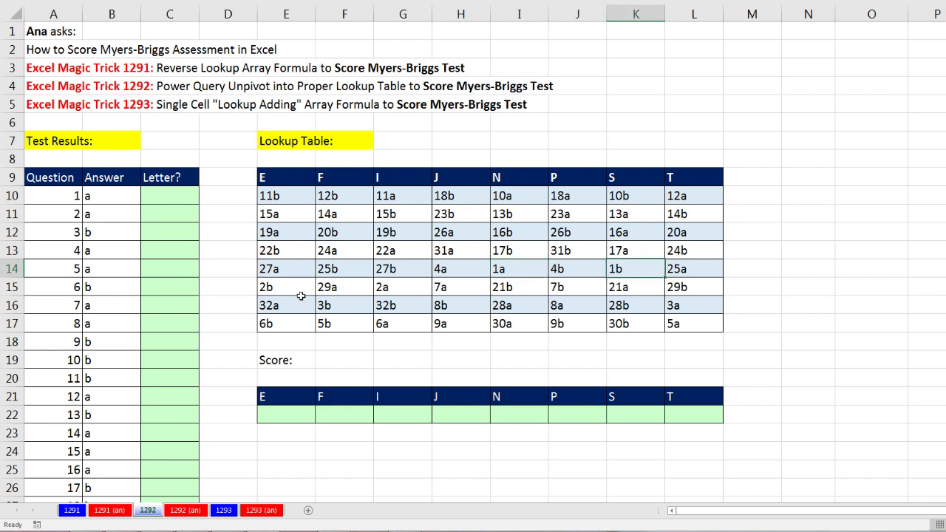
drag(382, 288, 460, 288)
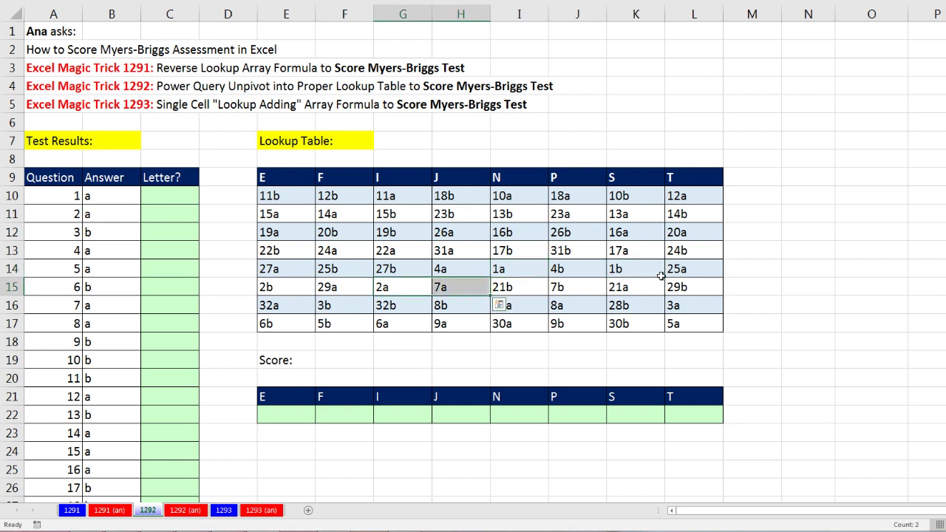
click(399, 178)
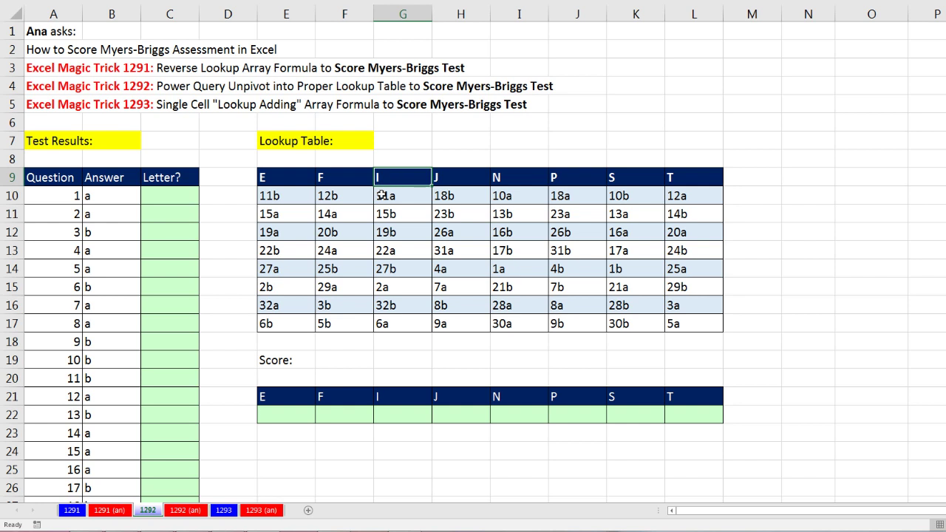
drag(280, 198, 674, 325)
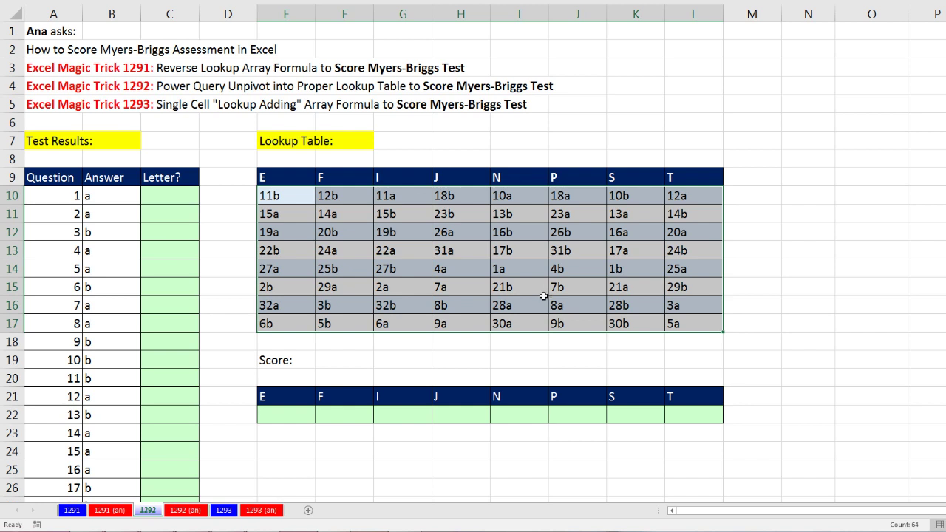
click(805, 198)
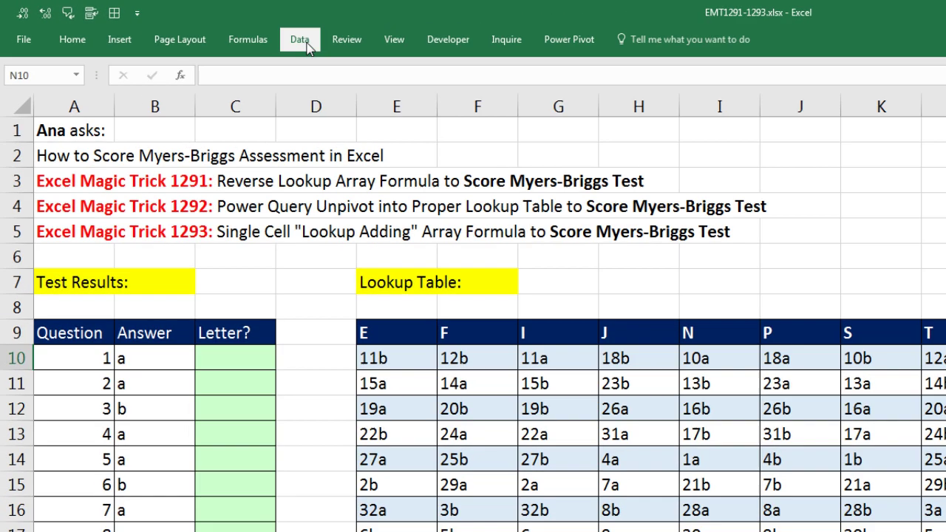
- Preview the Data tab tools, then return to the lookup table's letter header row
click(197, 27)
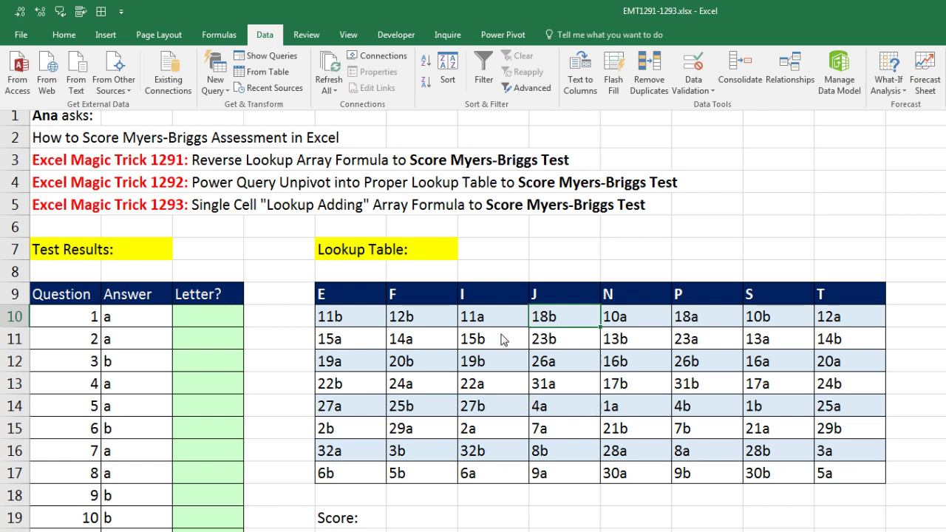
key(ctrl+F1)
click(507, 336)
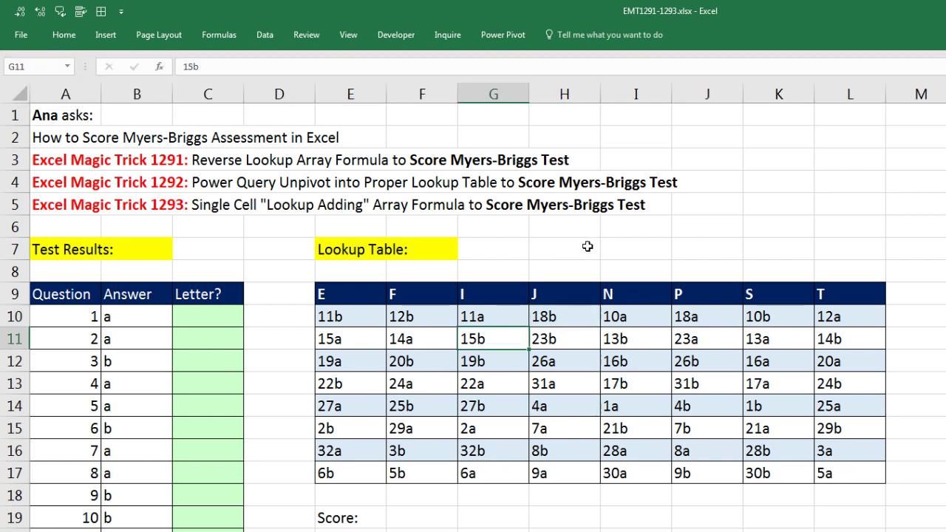
click(337, 303)
key(Right)
key(Right)
key(Right)
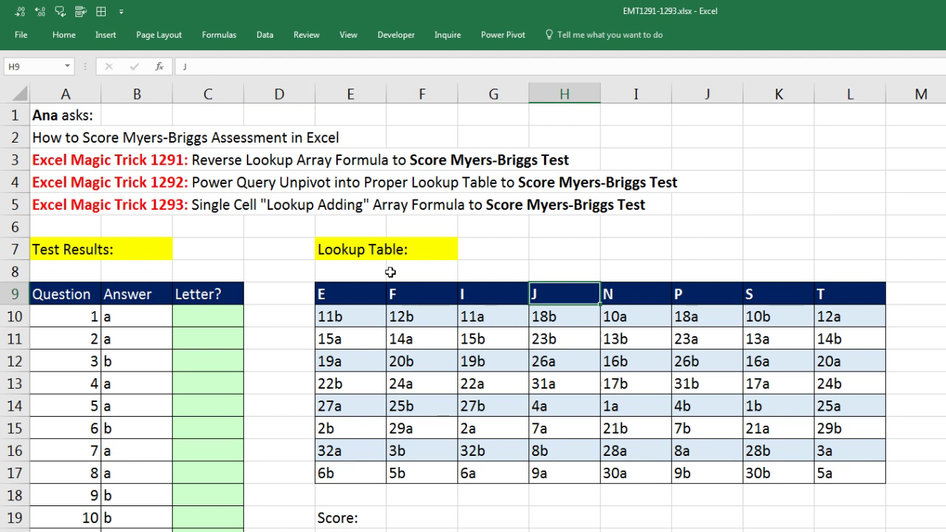
- Convert the lookup range E9:L17 into a table with headers using Ctrl+T
click(106, 35)
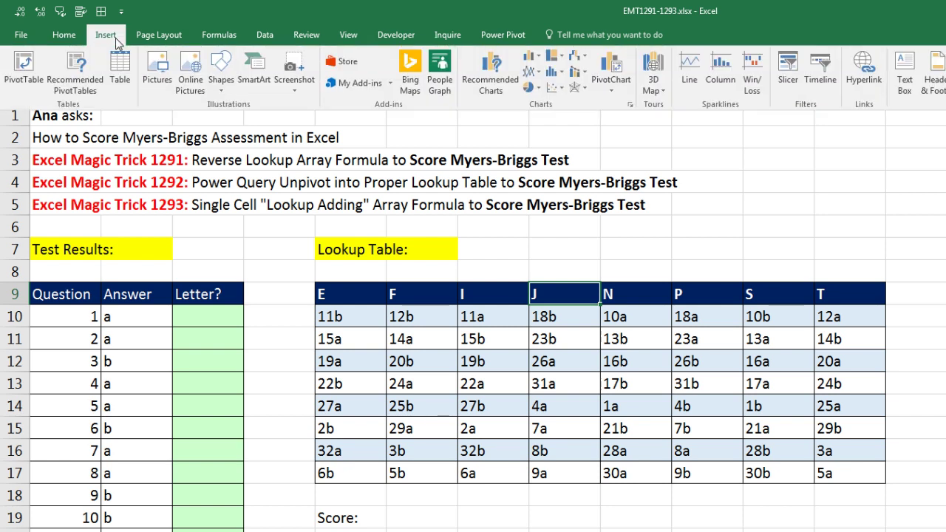
key(Escape)
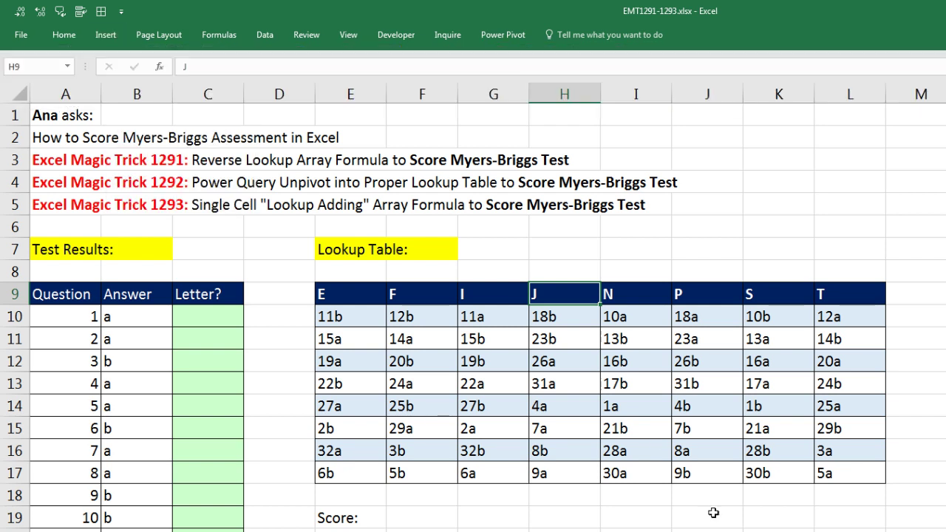
key(ctrl+t)
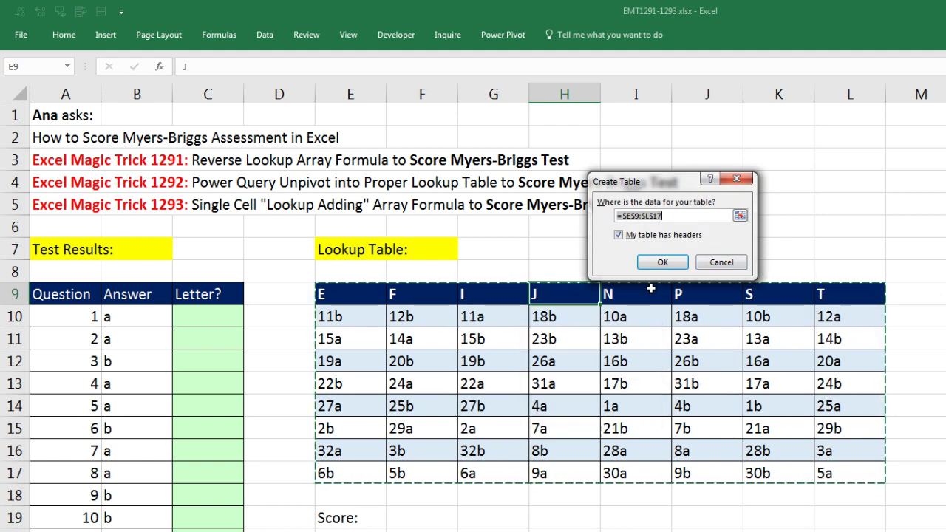
key(Return)
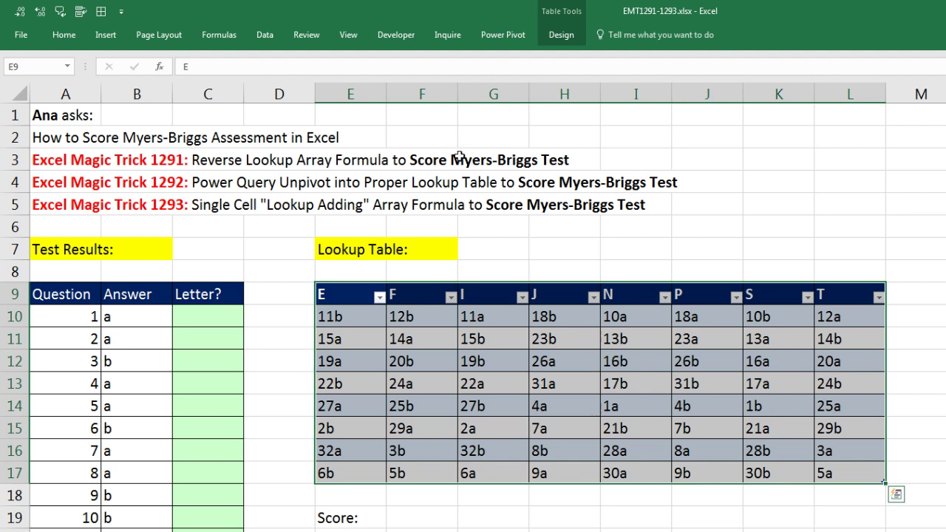
- Rename the lookup table from Table1 to MyersBriggsRectangularTable
click(561, 37)
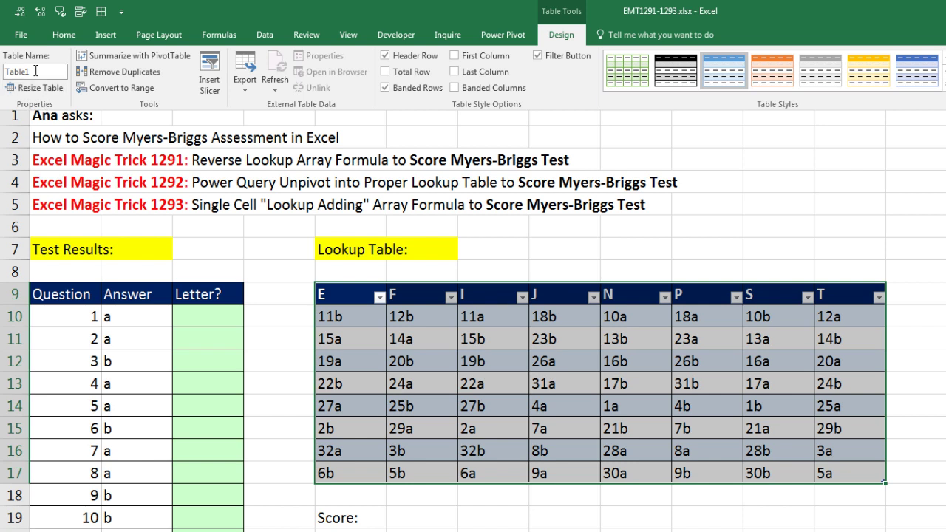
click(531, 404)
click(540, 386)
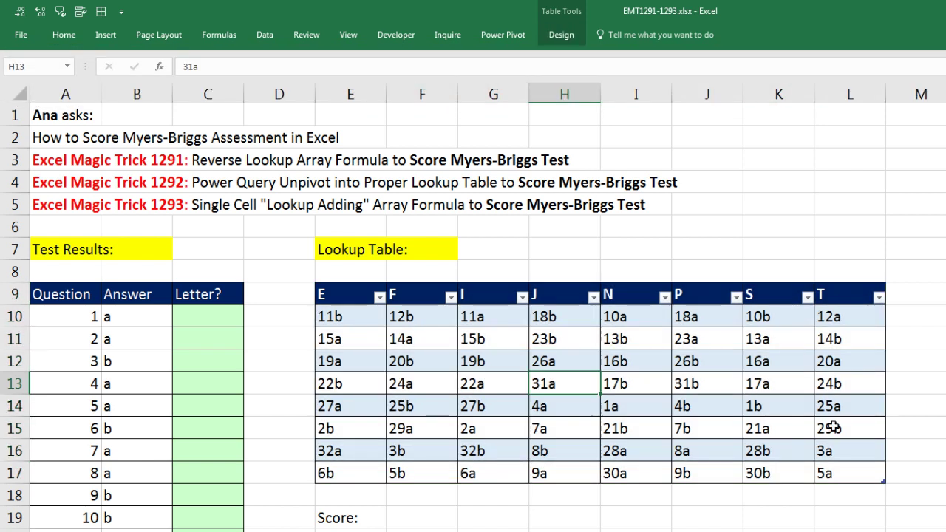
key(alt+j)
key(t)
key(a)
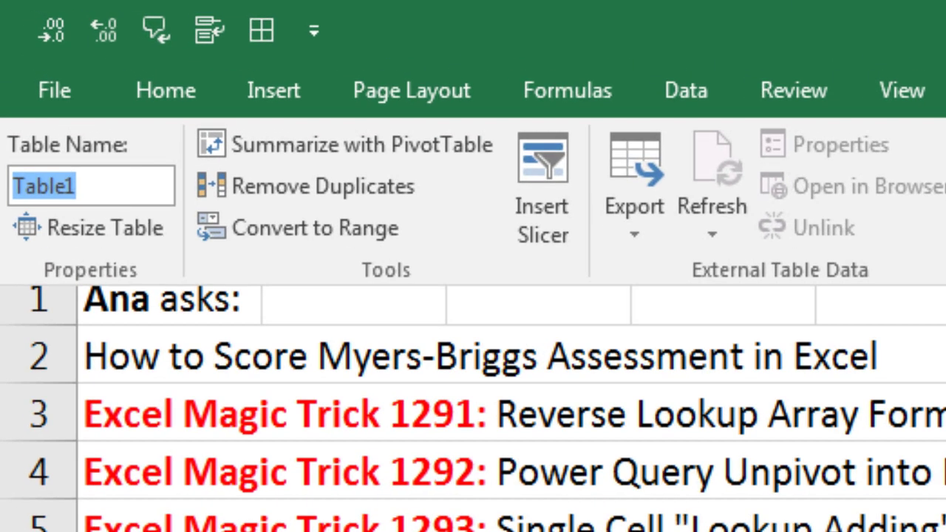
text(RectangularTable)
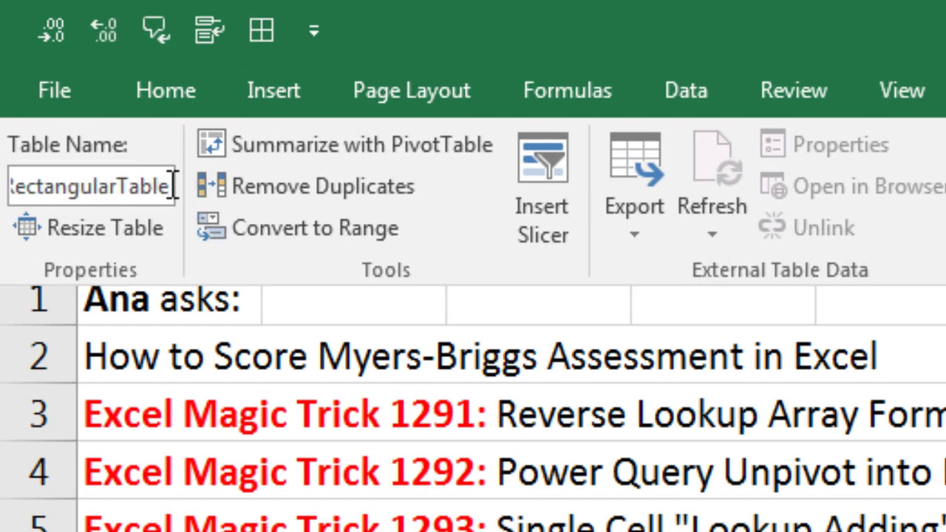
drag(173, 186, 4, 184)
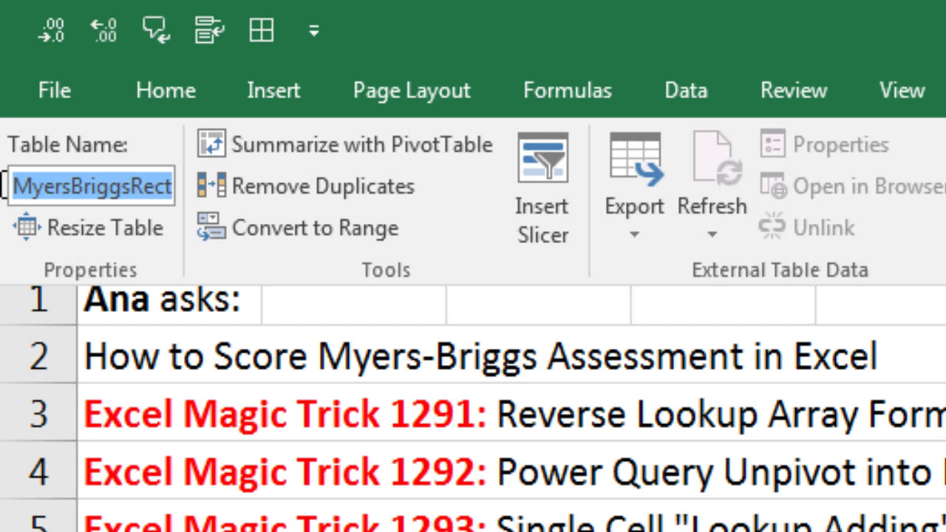
key(Return)
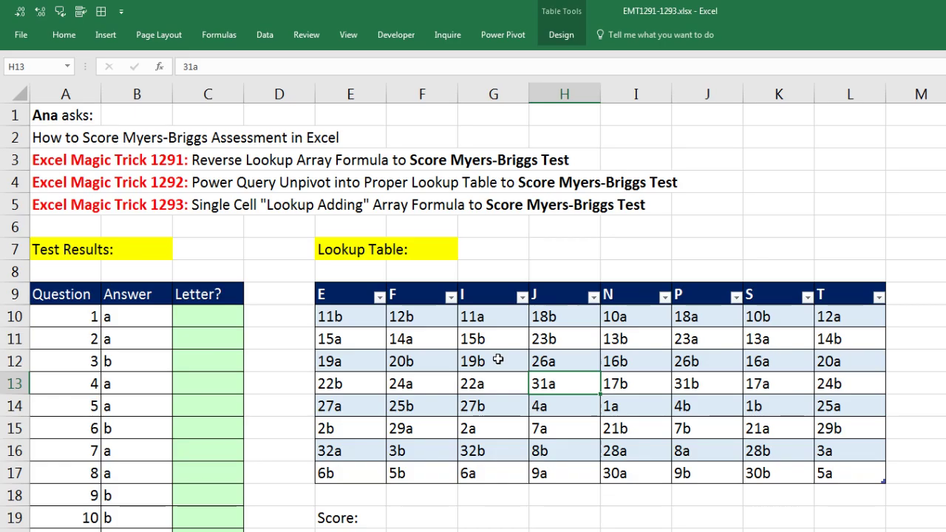
click(498, 360)
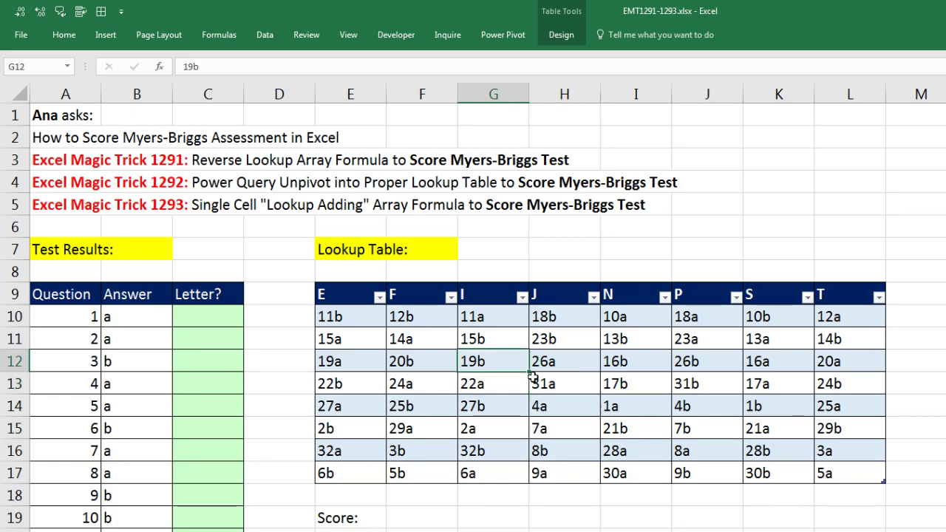
- Load the lookup table into Power Query as the query MyersBriggsCorrectLookupTable
click(263, 34)
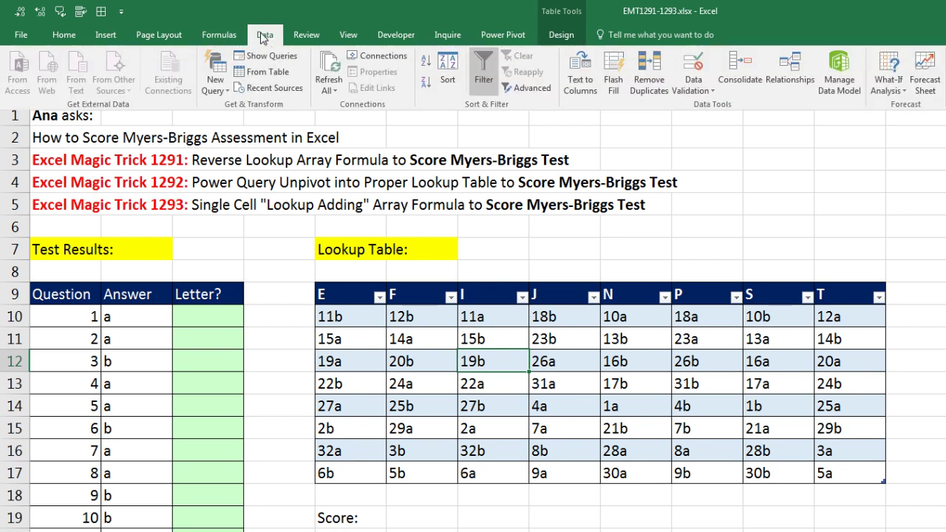
click(276, 72)
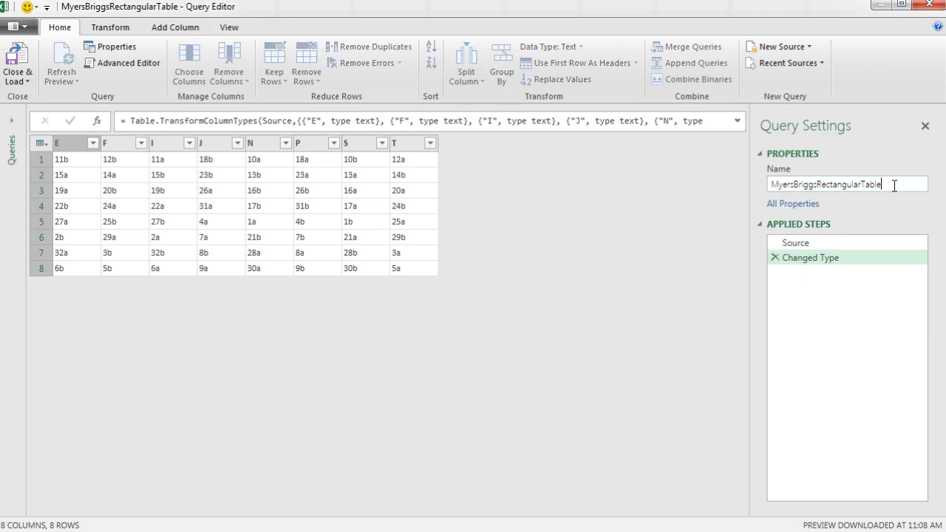
drag(892, 187, 748, 184)
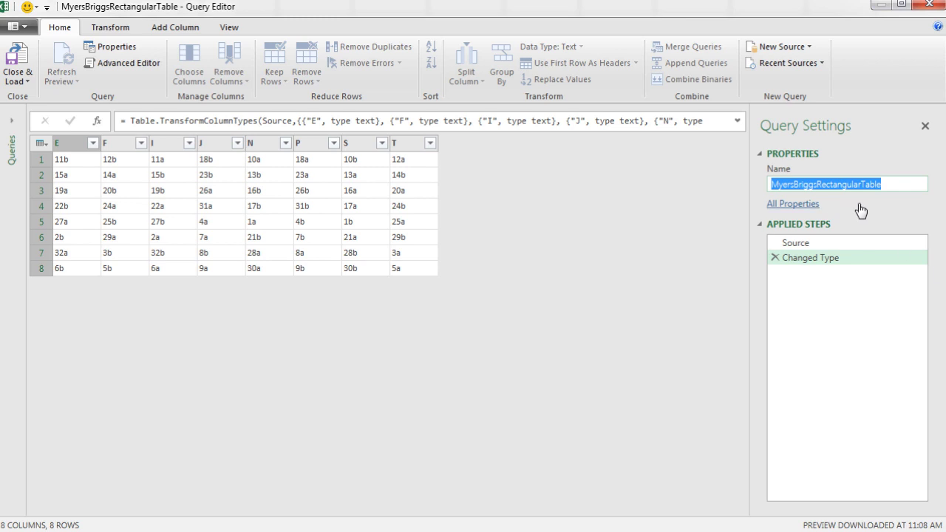
text(MyersBriggsCorrectLookupTable)
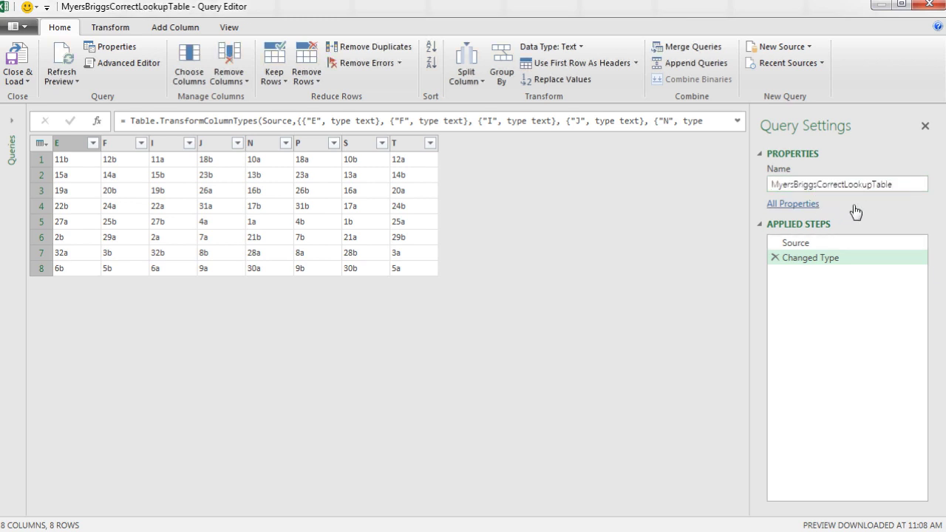
- Unpivot letter columns E through T into Attribute and Value columns
click(76, 142)
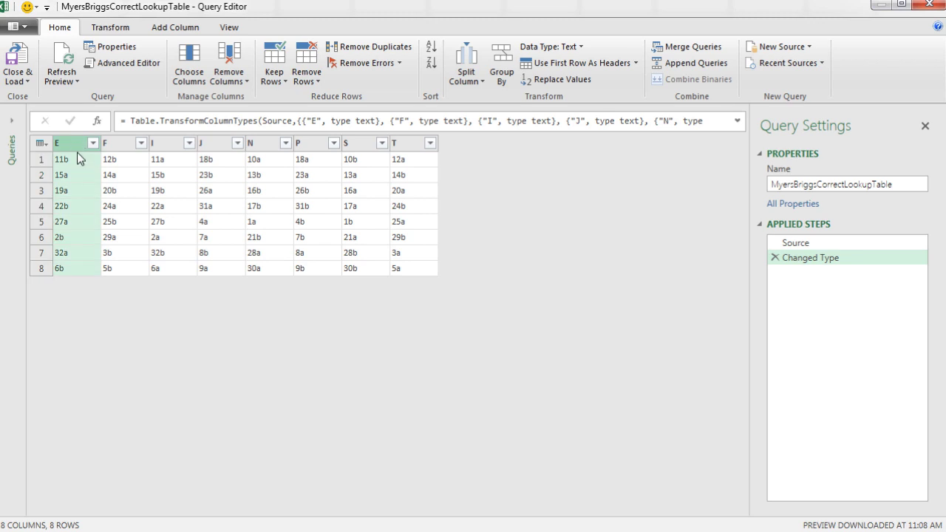
key(shift)
shift+click(410, 148)
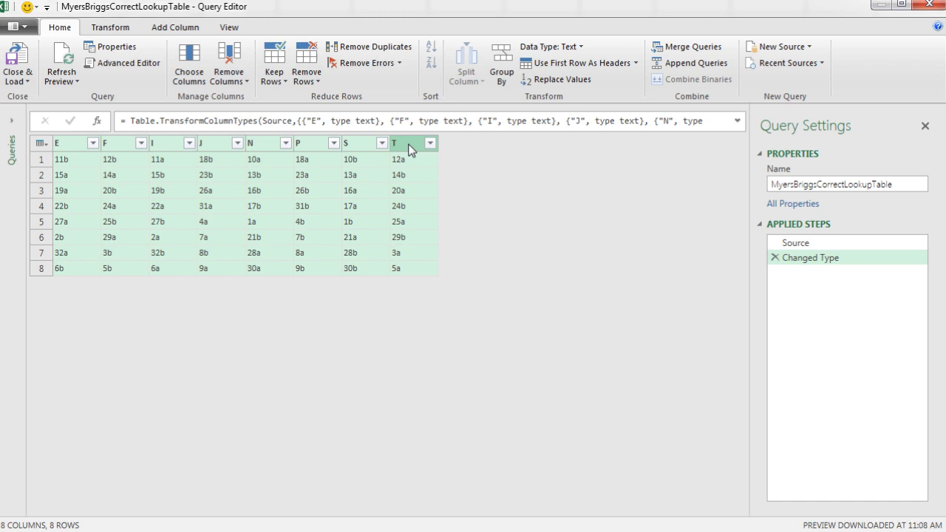
right_click(411, 149)
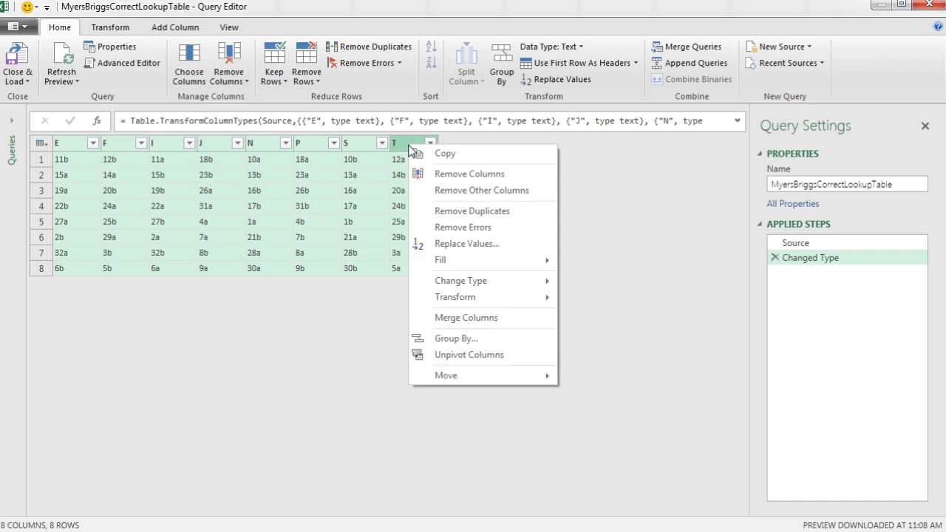
click(452, 356)
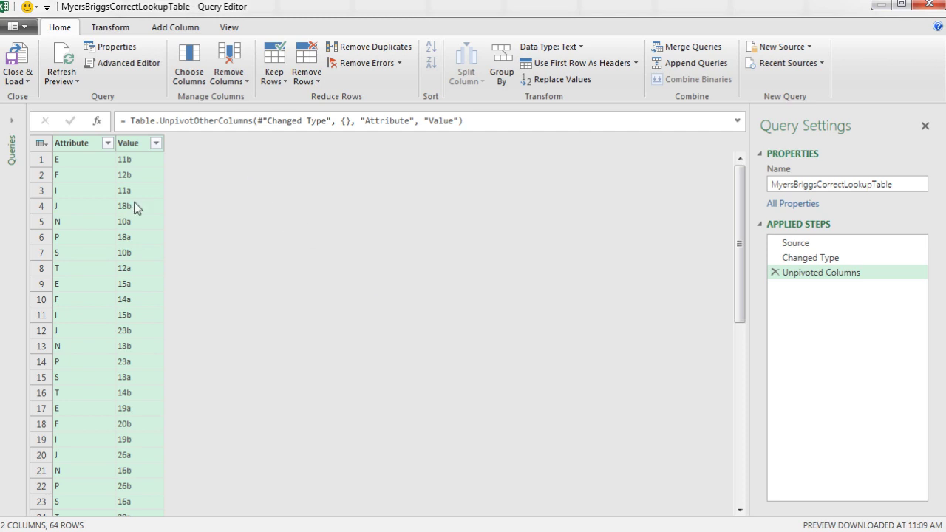
- Move the Value column before Attribute and sort ascending by Value
click(141, 145)
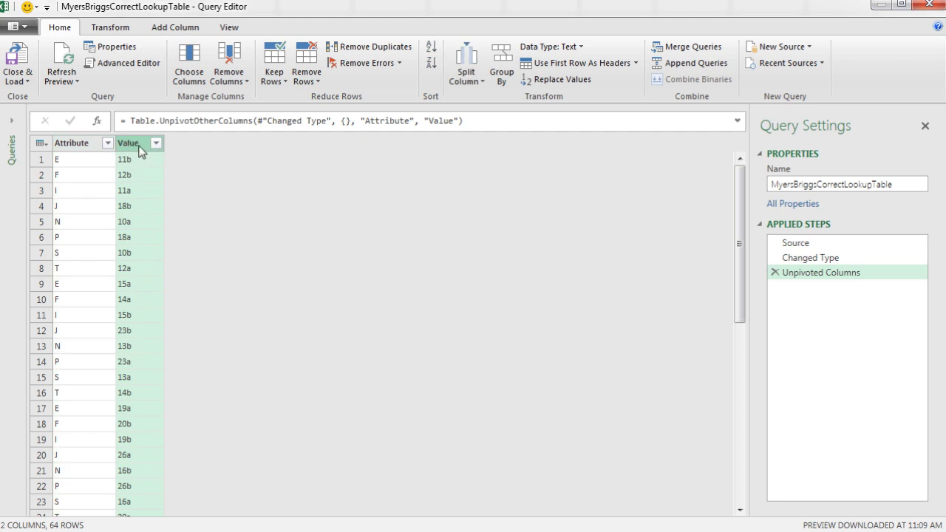
drag(141, 147, 62, 142)
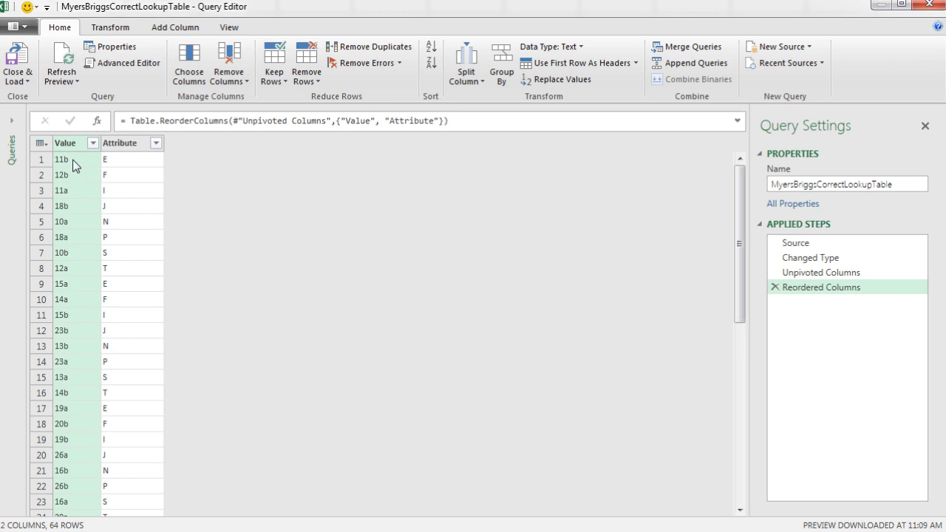
click(73, 160)
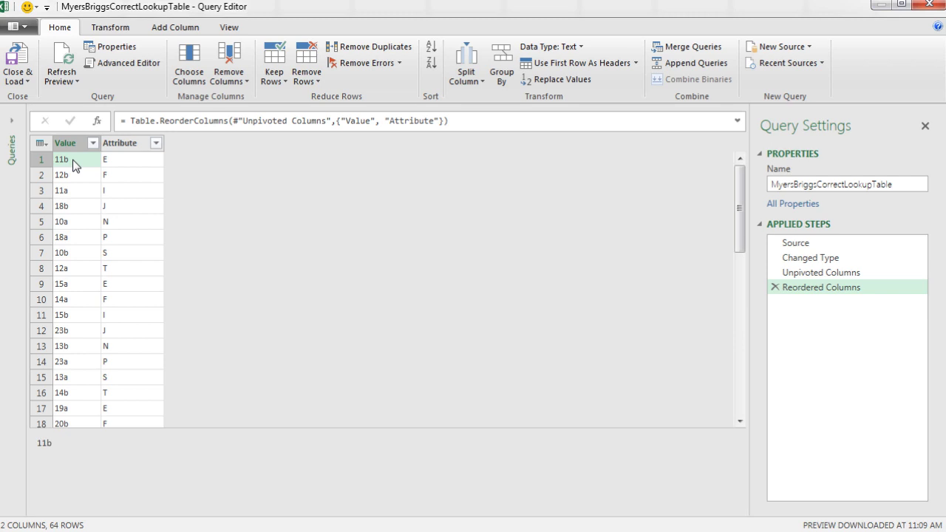
click(431, 52)
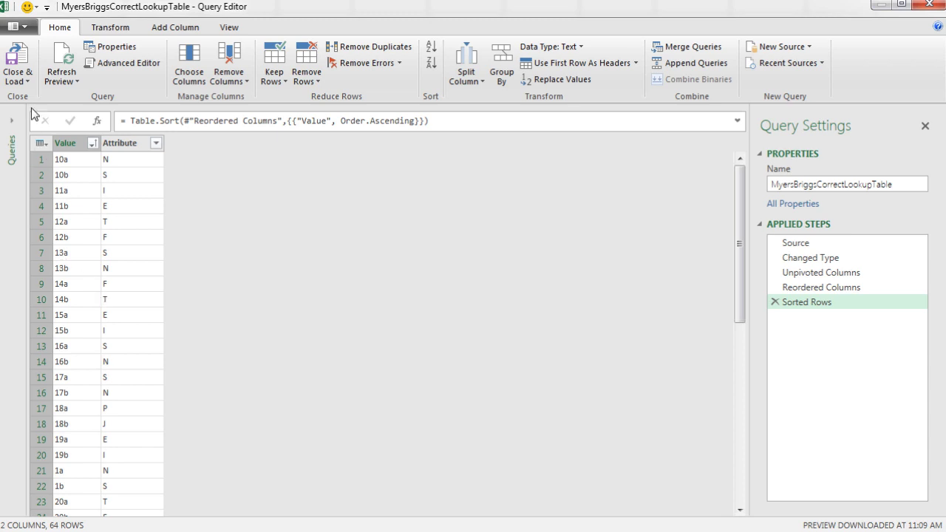
- Load the query to the existing worksheet as a table starting at N9
click(28, 79)
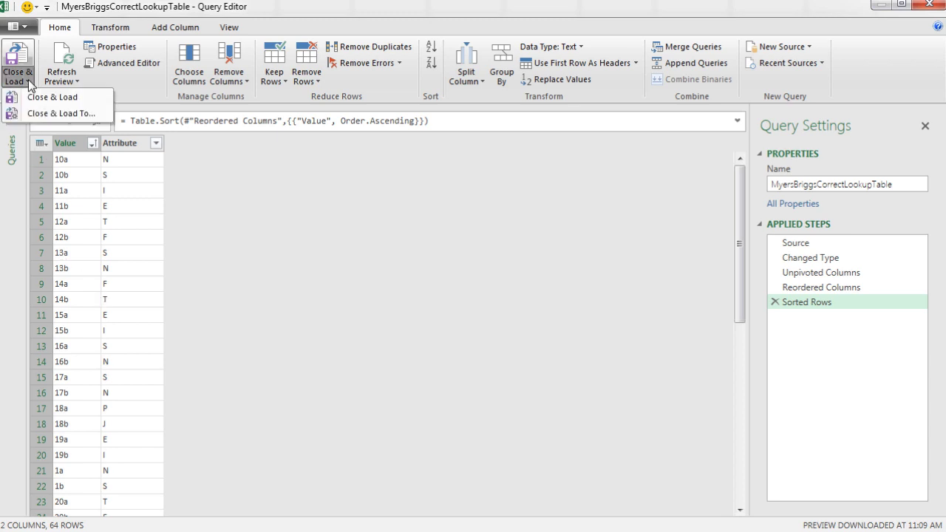
click(65, 115)
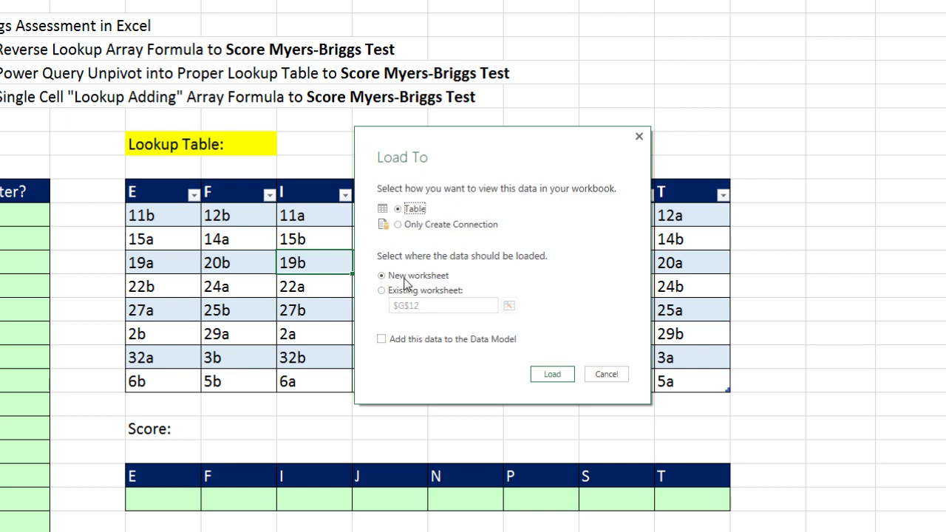
click(382, 292)
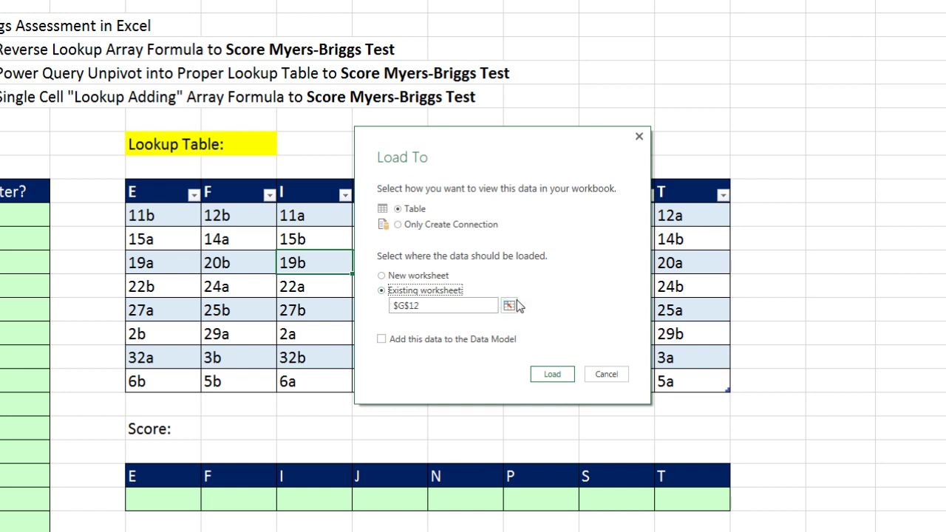
click(509, 307)
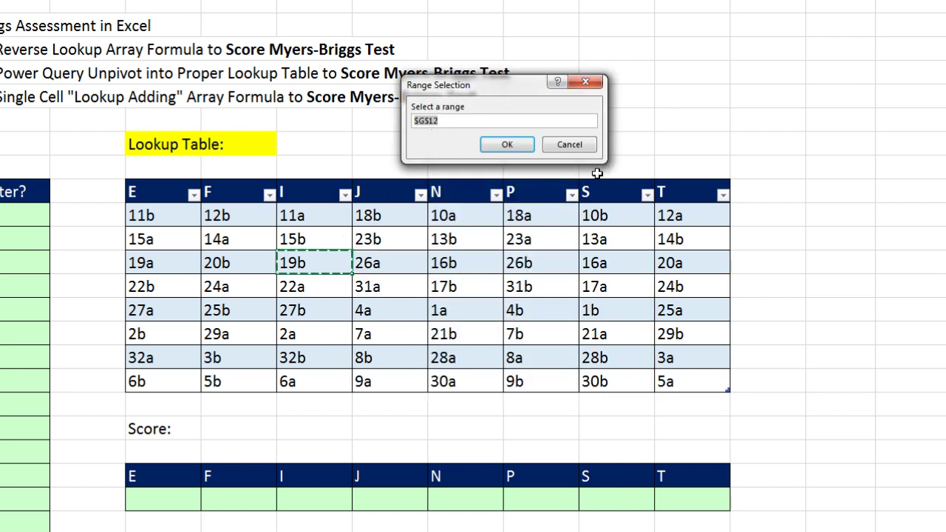
click(828, 187)
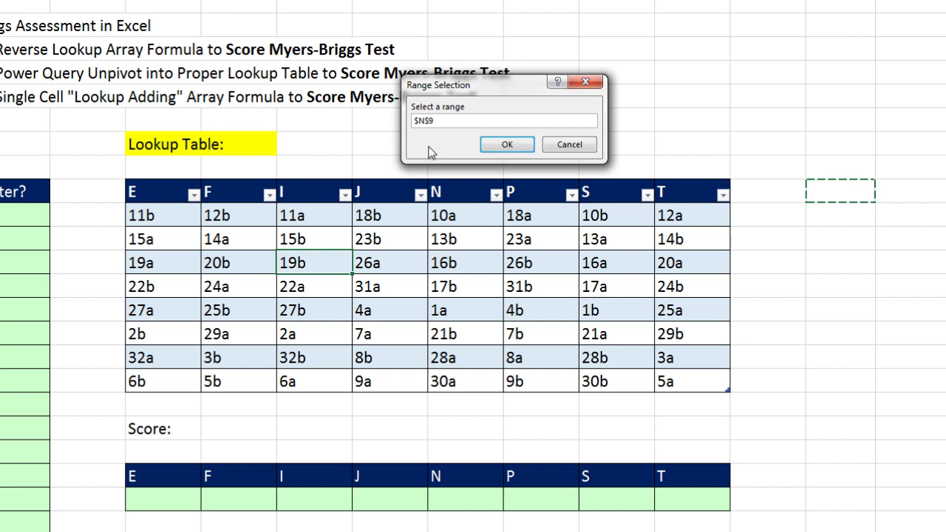
key(Return)
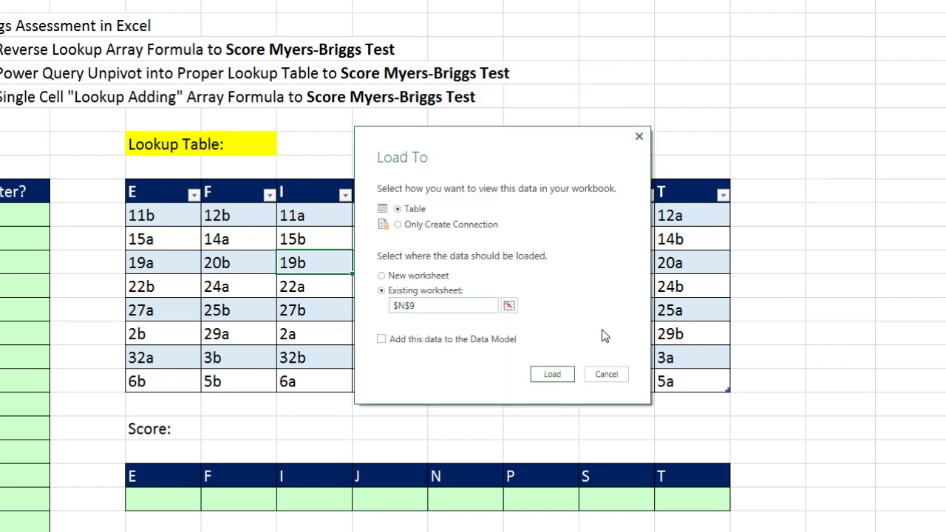
click(553, 379)
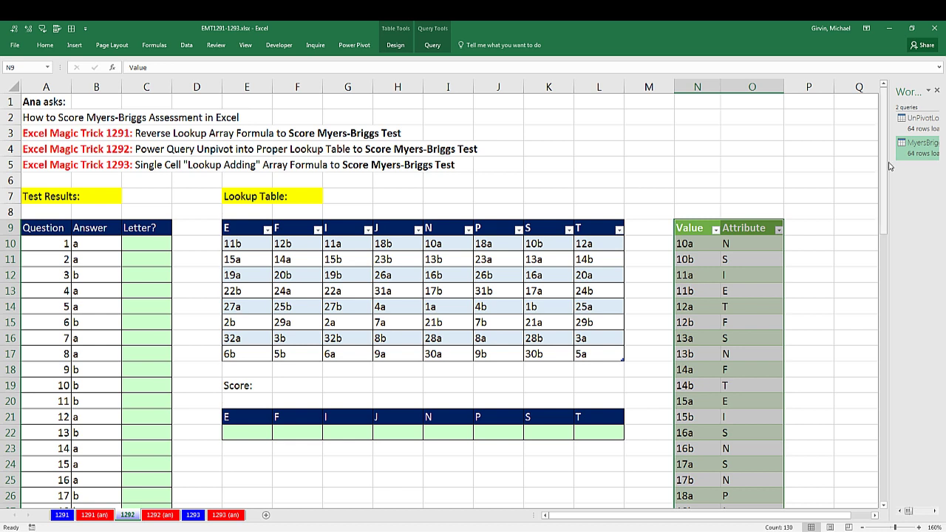
drag(890, 160, 835, 160)
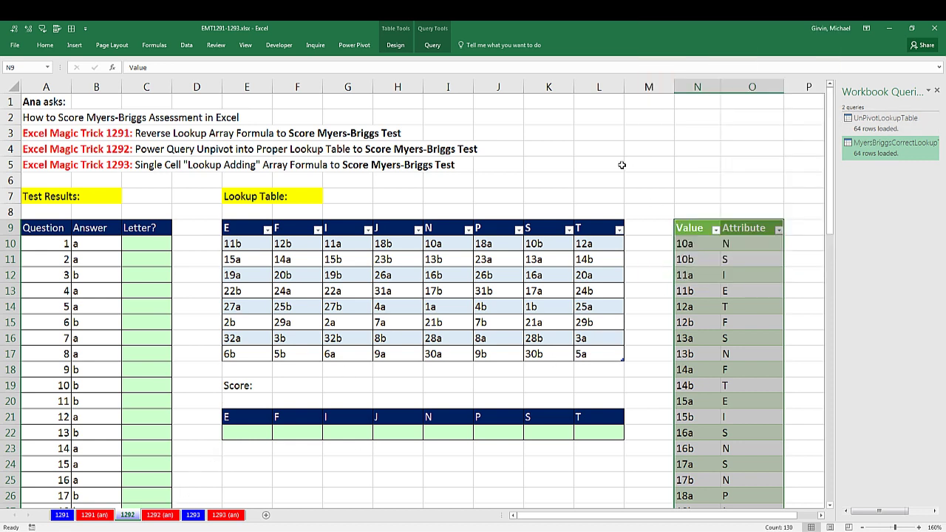
click(687, 243)
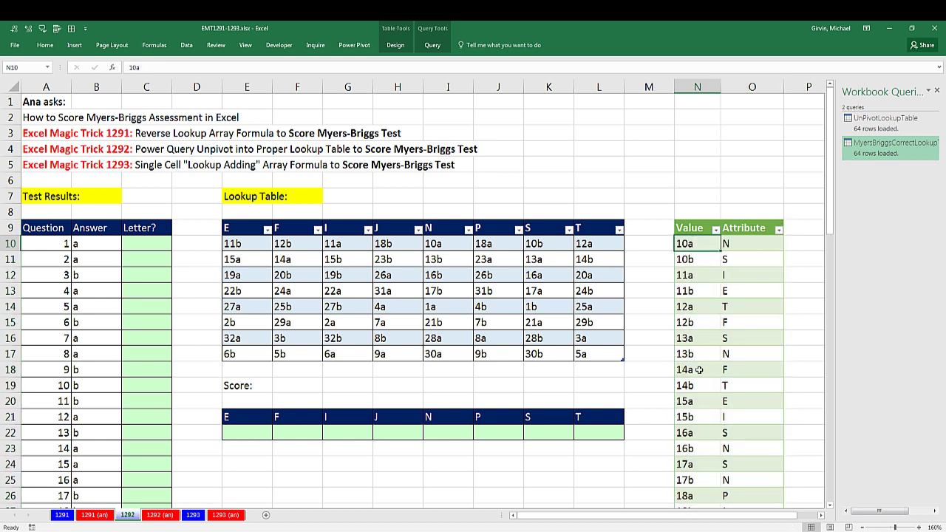
drag(64, 244, 137, 244)
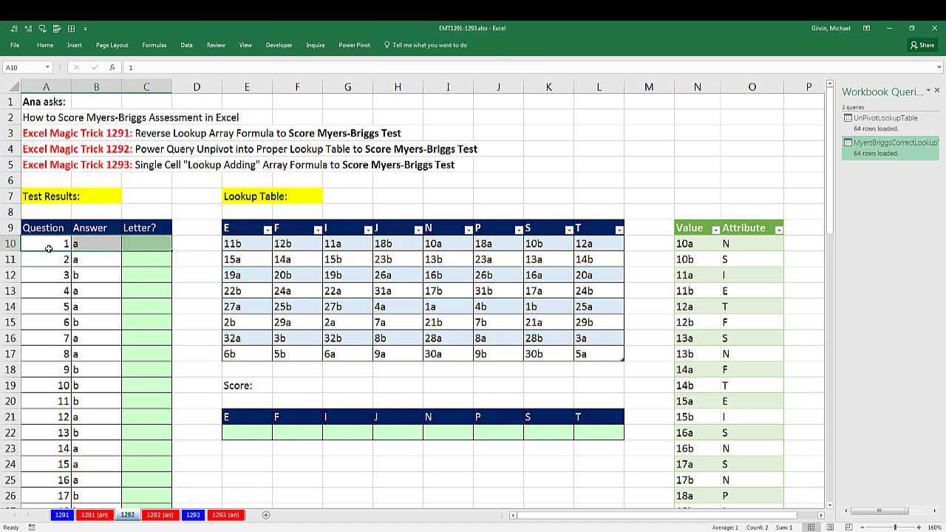
drag(47, 245, 88, 244)
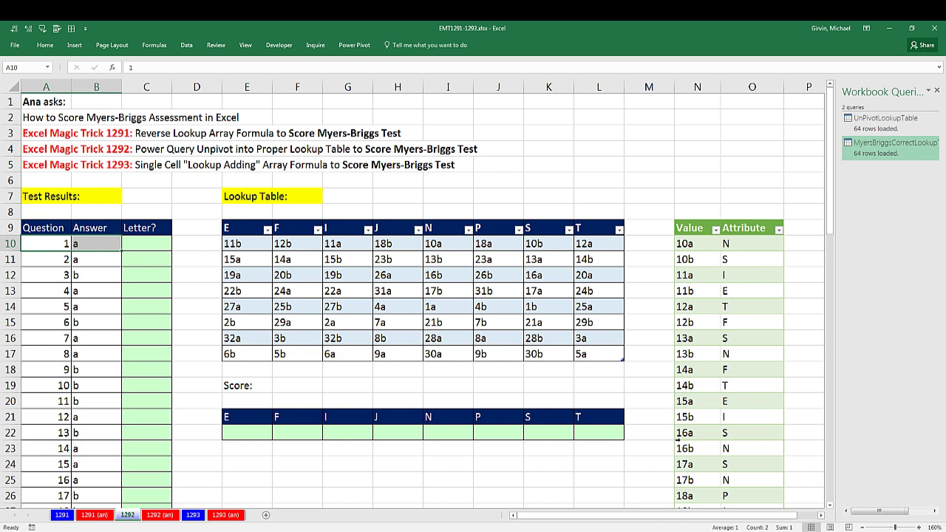
click(708, 402)
scroll(707, 402, down, 3)
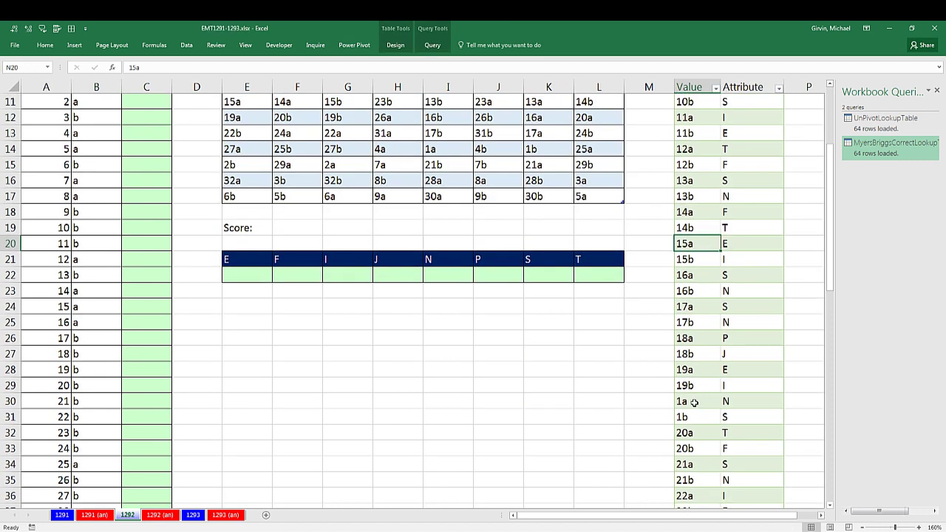
click(694, 402)
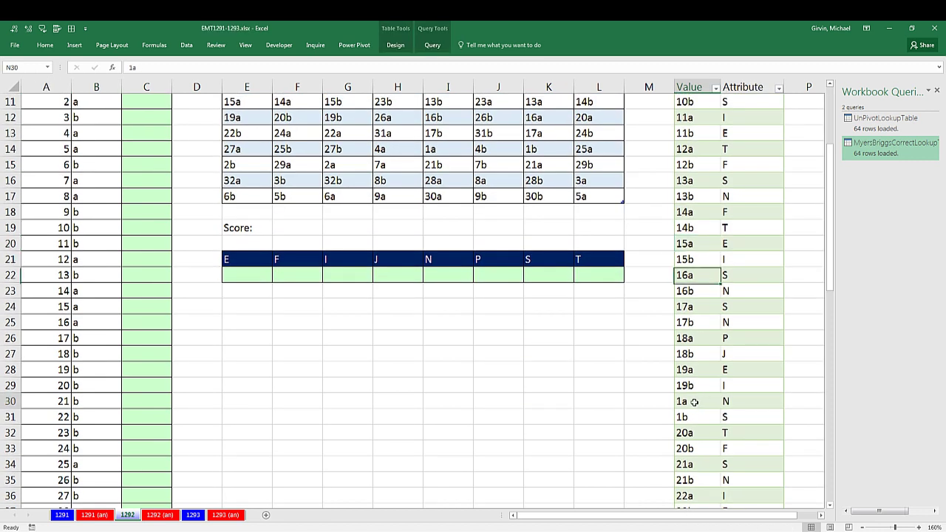
click(748, 399)
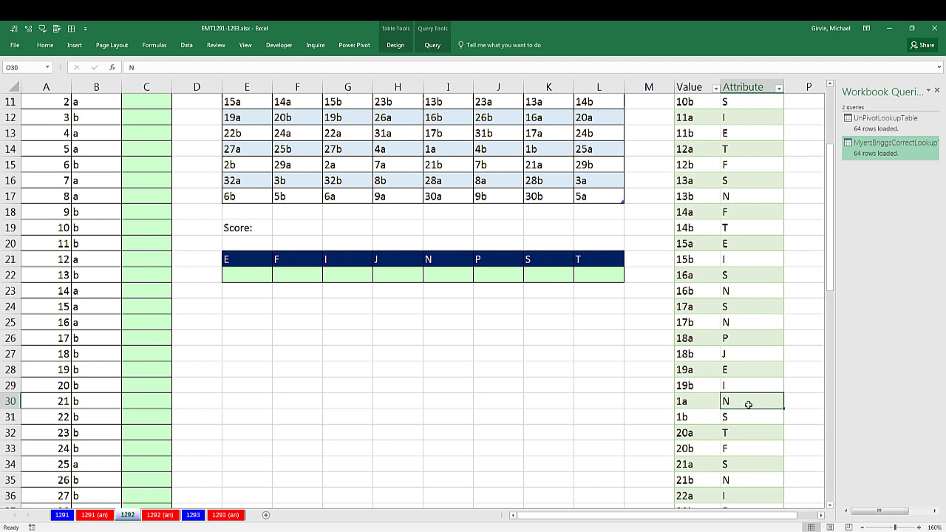
click(148, 118)
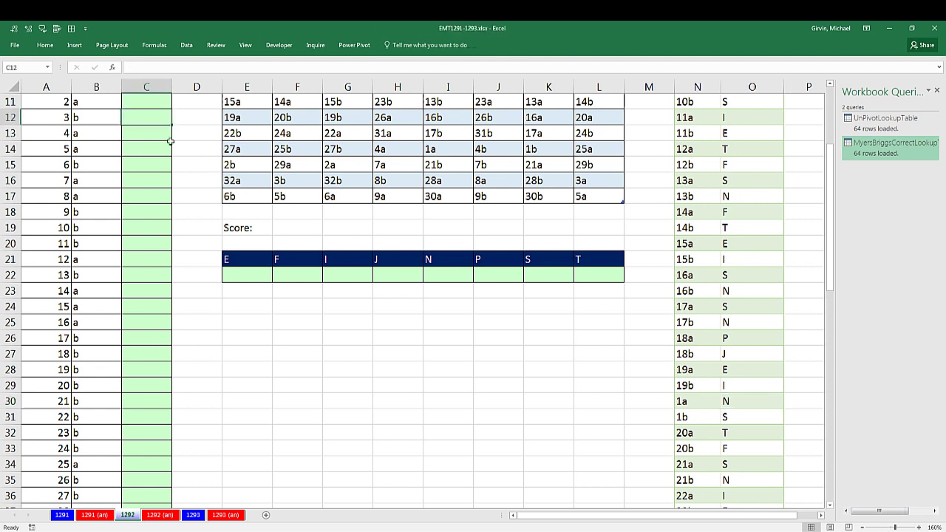
scroll(760, 200, up, 4)
click(162, 256)
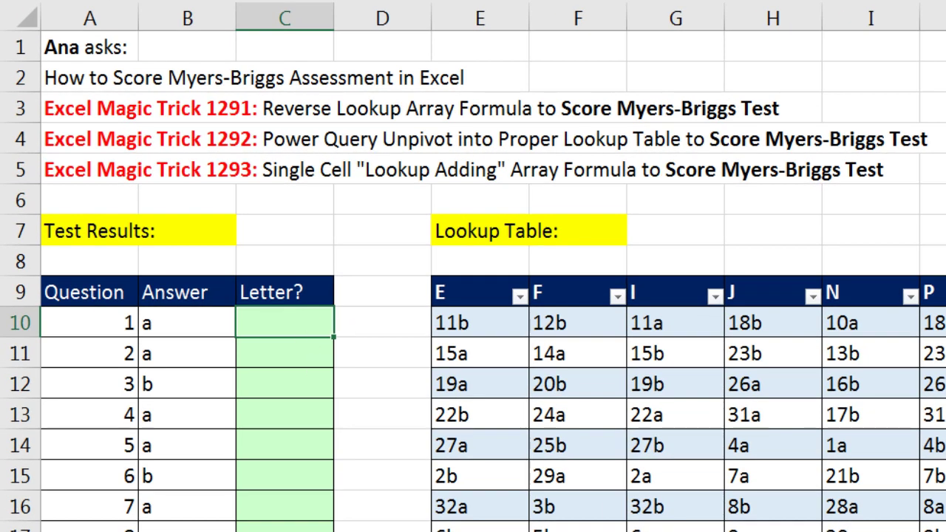
- Start a VLOOKUP in C10 with lookup value A10&B10, previewing it evaluates to 1a
text(=vl)
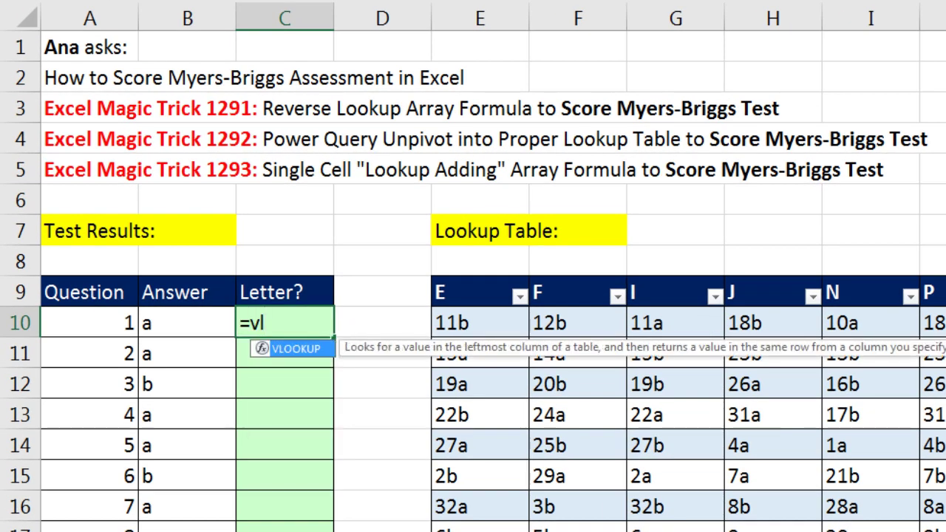
key(Tab)
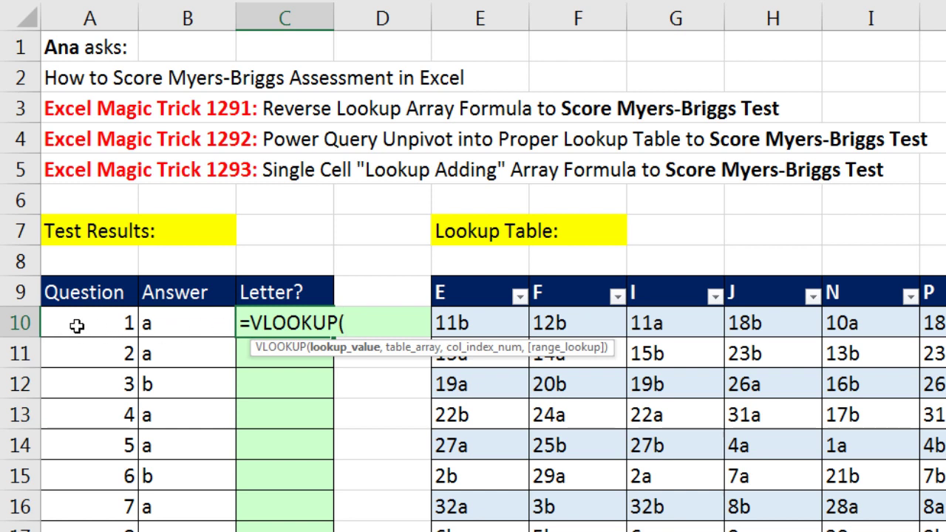
click(115, 325)
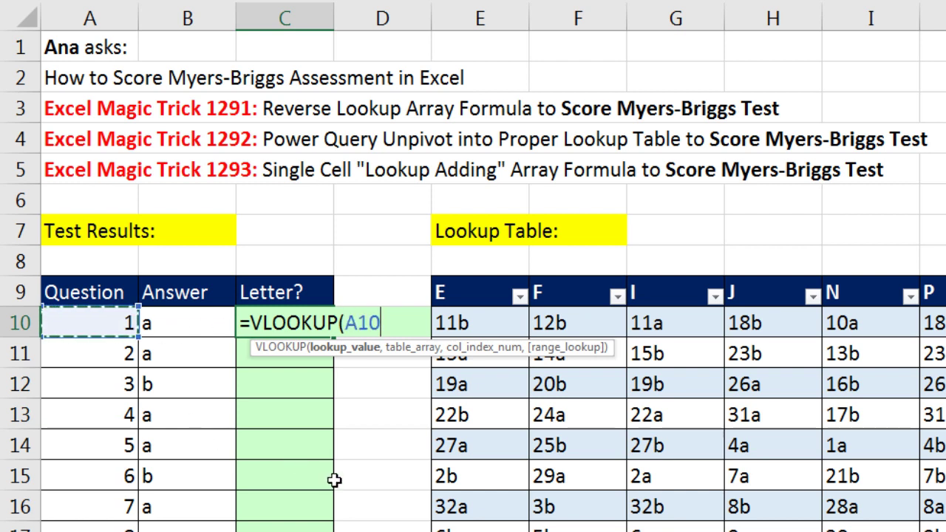
text(&)
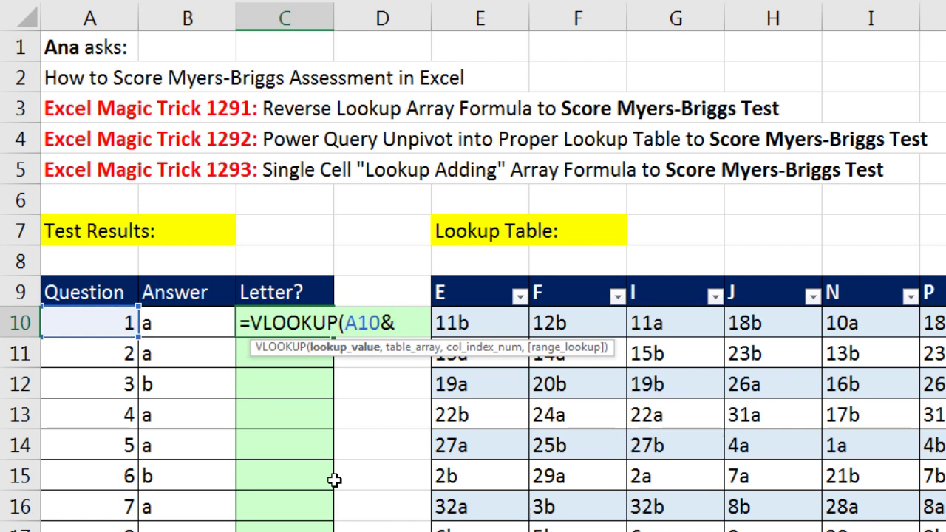
click(164, 325)
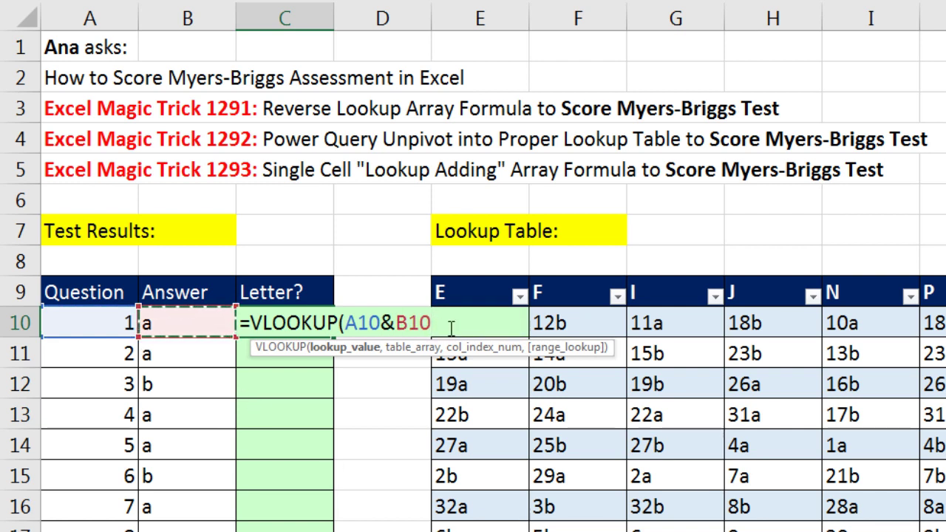
click(354, 356)
key(F9)
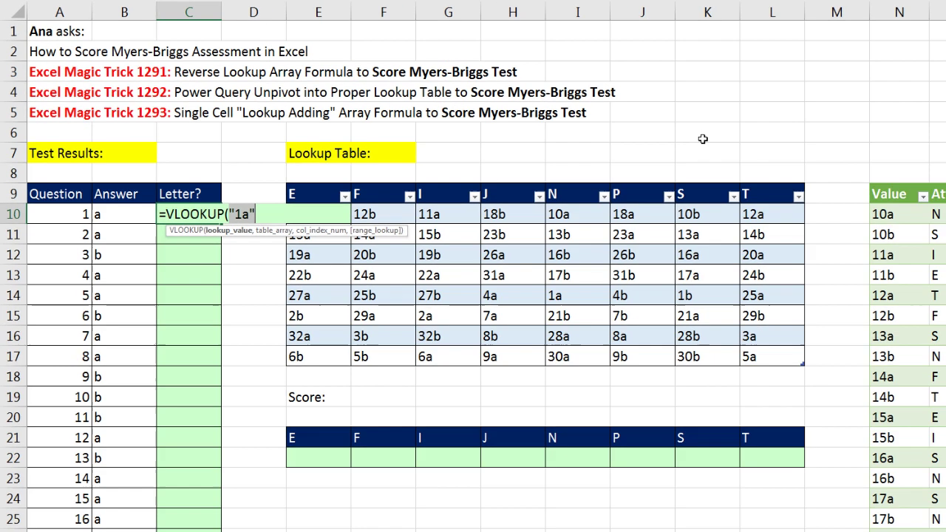
key(ctrl+z)
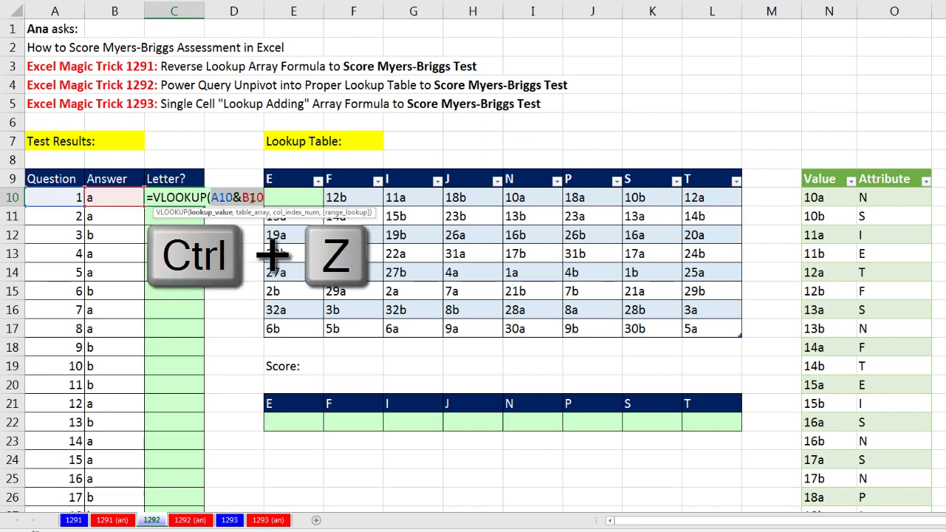
- Add MyersBriggsCorrectLookupTable as the table and 2 as the column index
text(,)
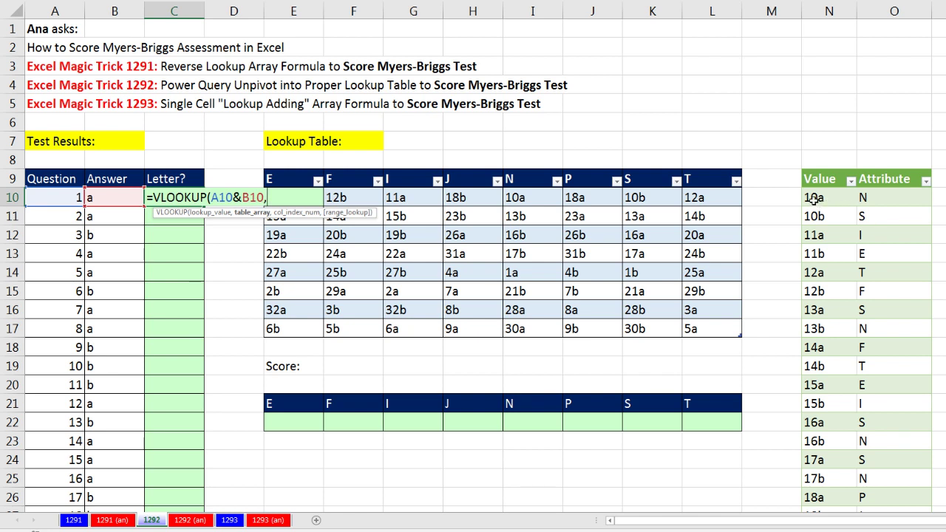
drag(820, 200, 872, 206)
key(ctrl+shift+Down)
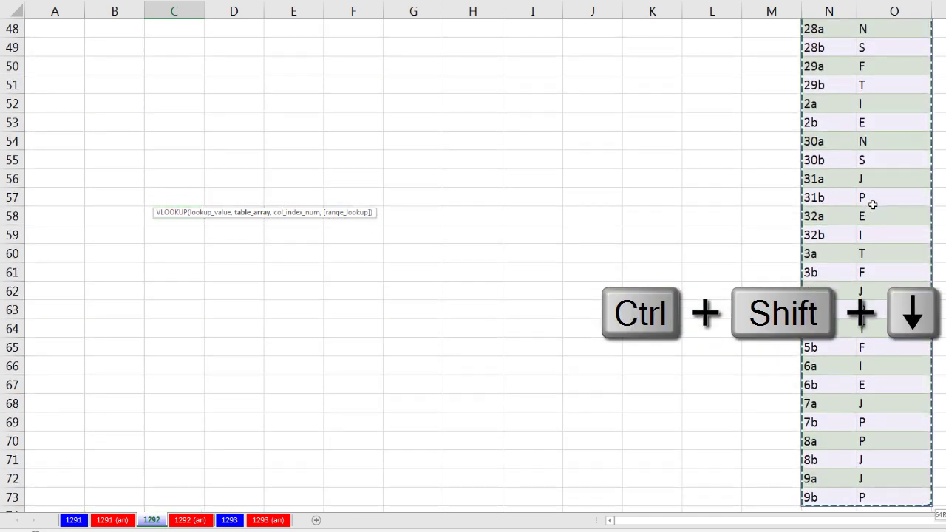
key(ctrl+BackSpace)
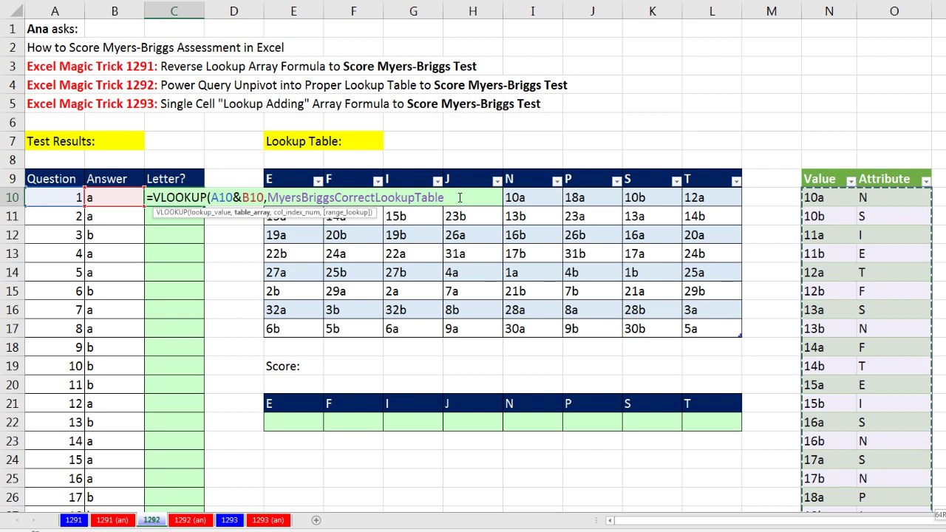
text(,)
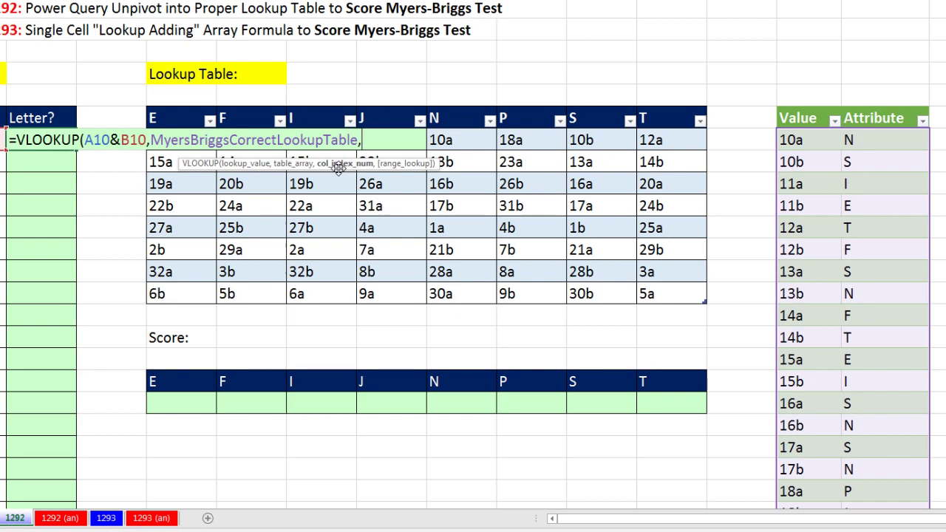
text(2,)
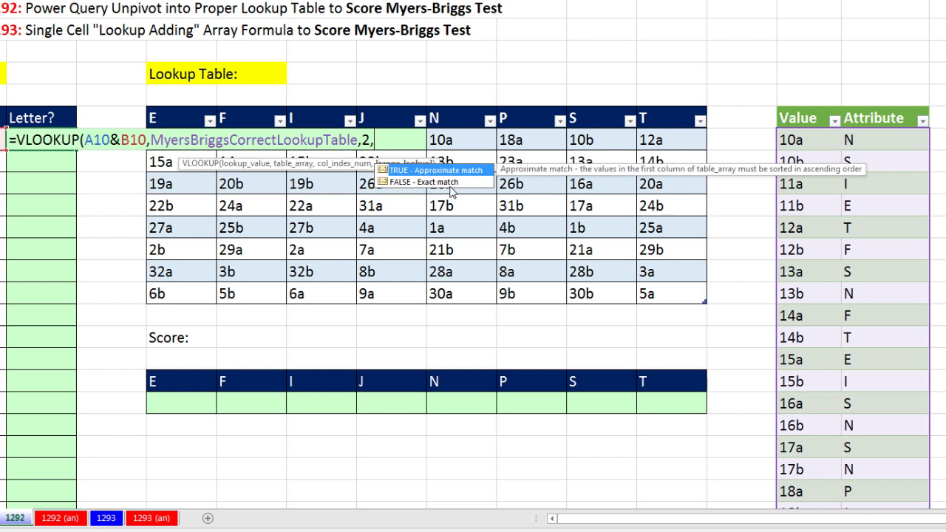
key(BackSpace)
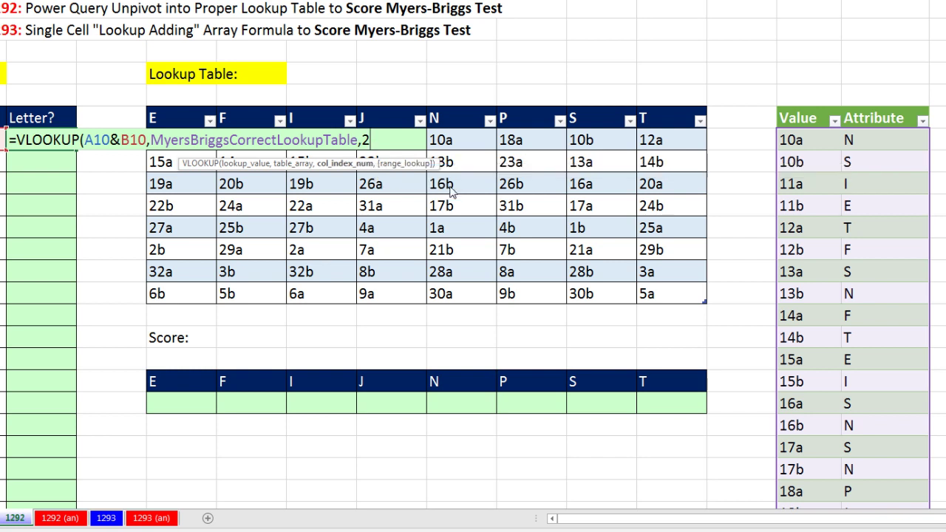
- Finish C10's VLOOKUP, fill it down to C41, and check C41's formula
text())
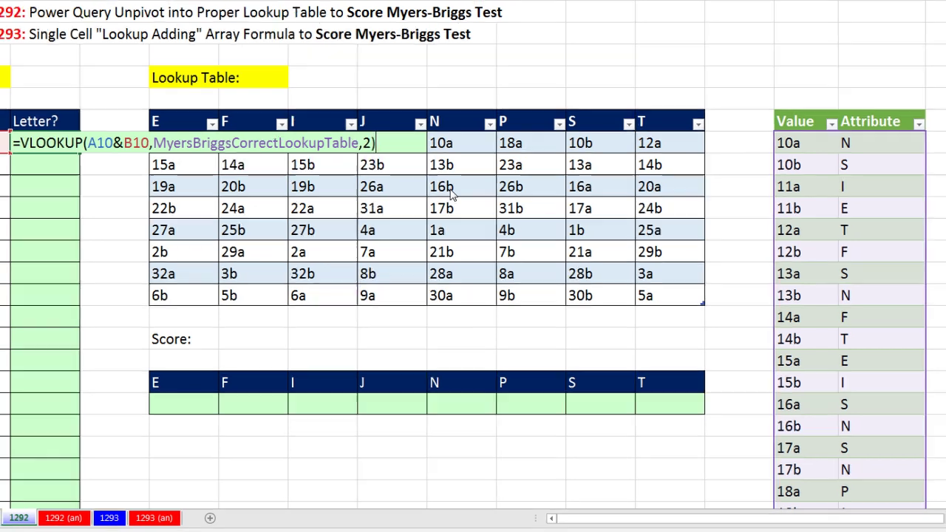
key(ctrl+Return)
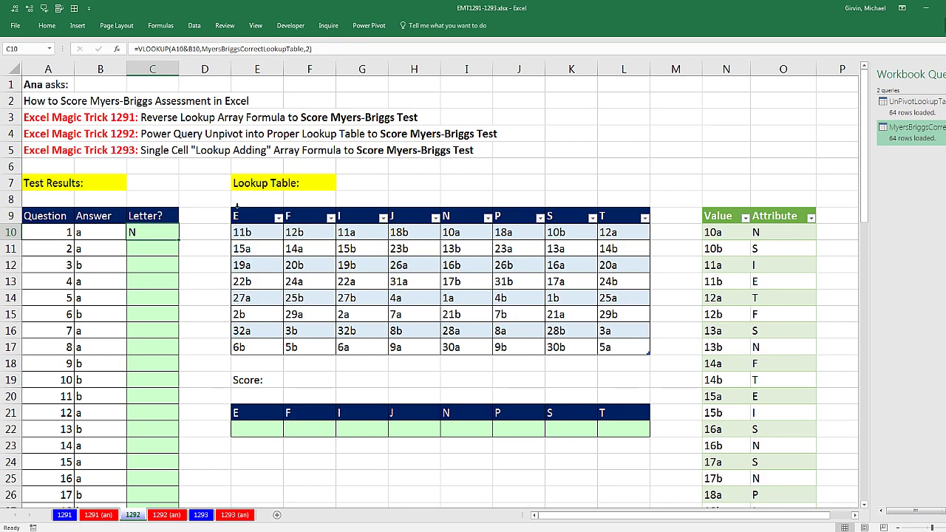
double_click(178, 239)
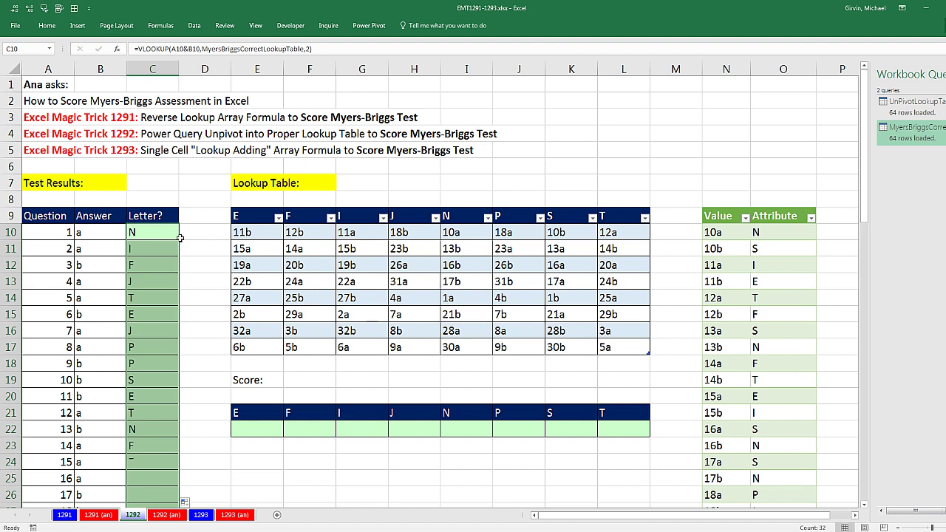
key(ctrl+Down)
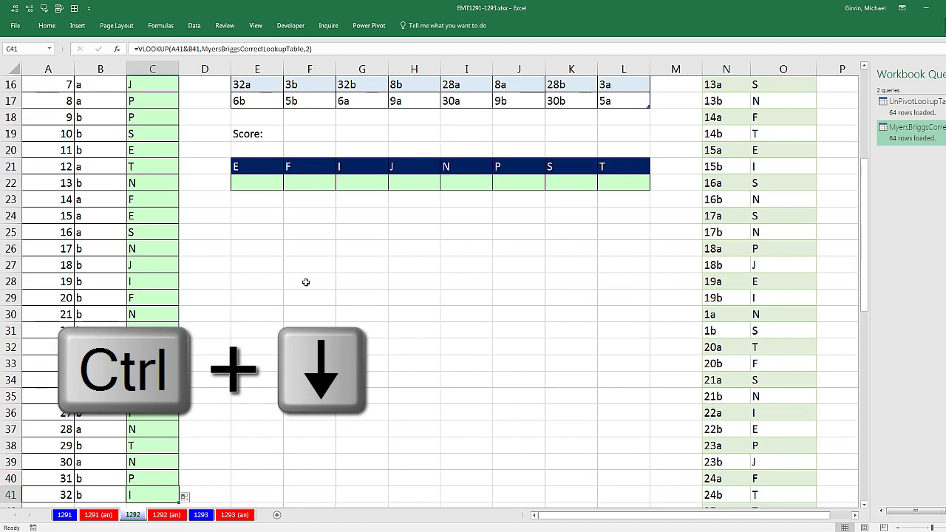
key(F2)
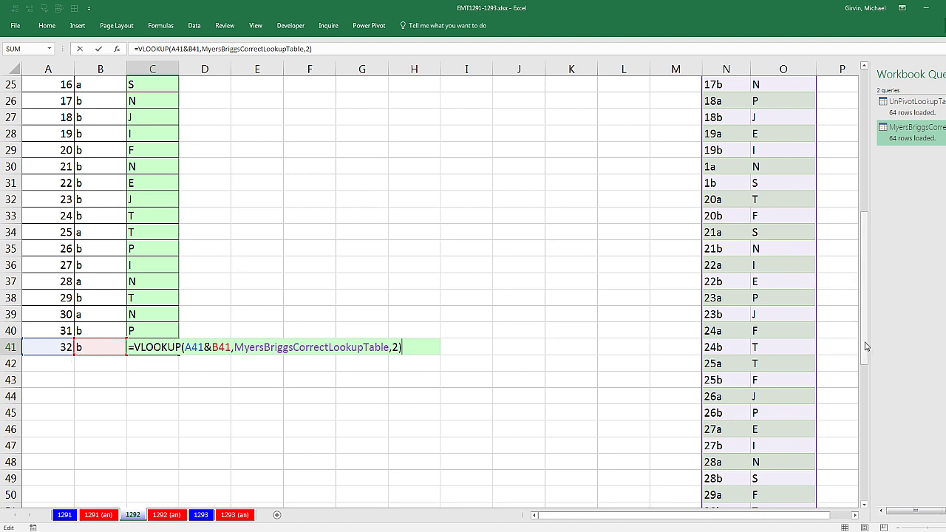
drag(866, 347, 538, 388)
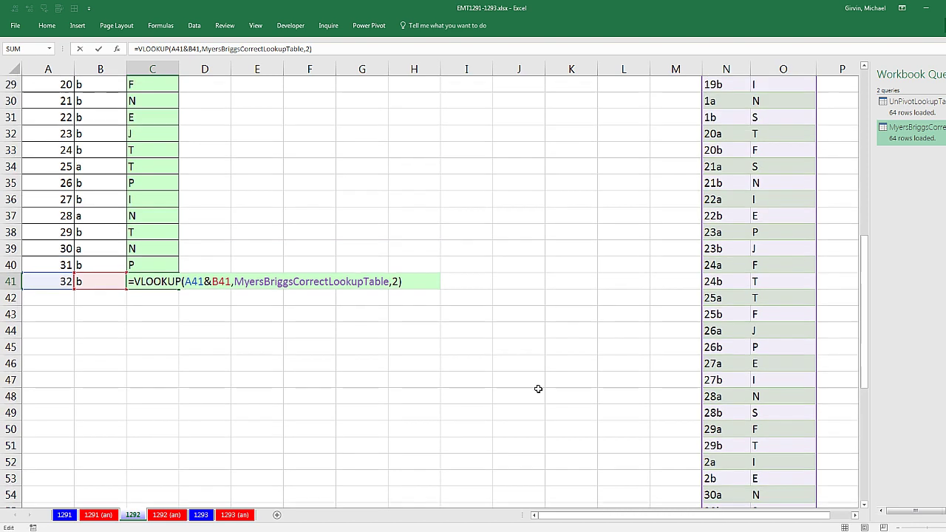
key(ctrl+Return)
scroll(206, 323, up, 9)
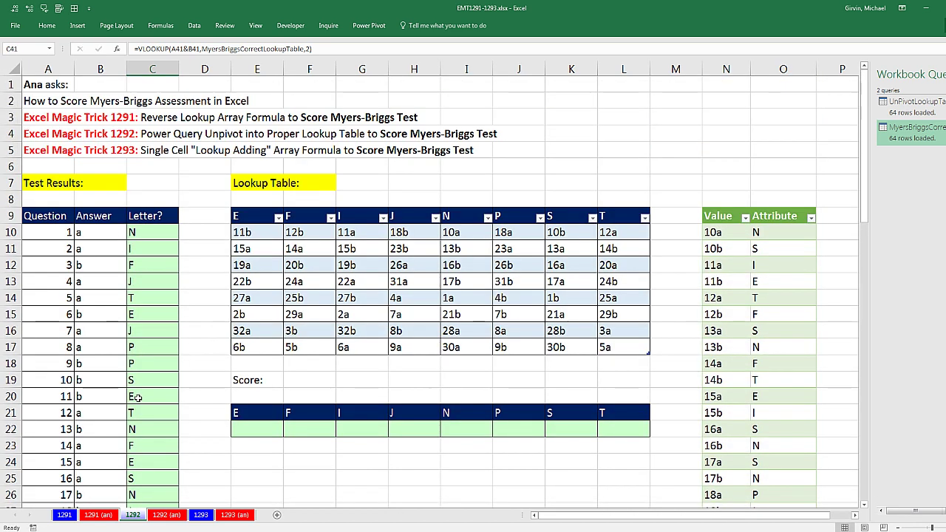
- Enter =COUNTIFS($C$10:$C$41,E21) in E22 to score the E letter
click(249, 430)
text(=c)
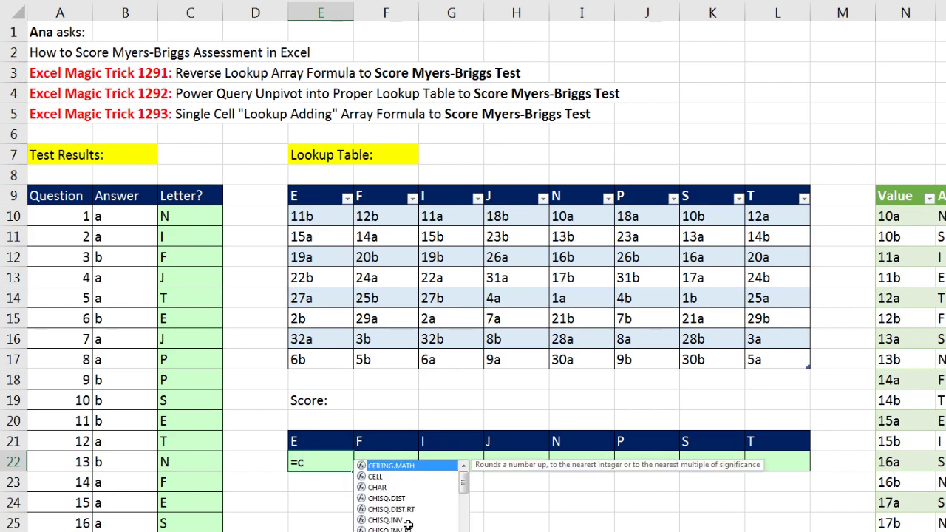
text(ountif)
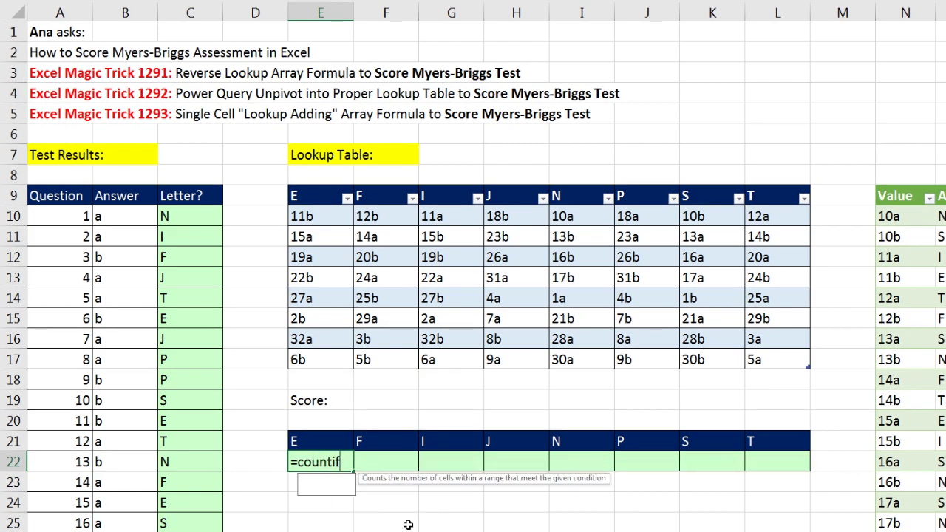
text(s)
key(Tab)
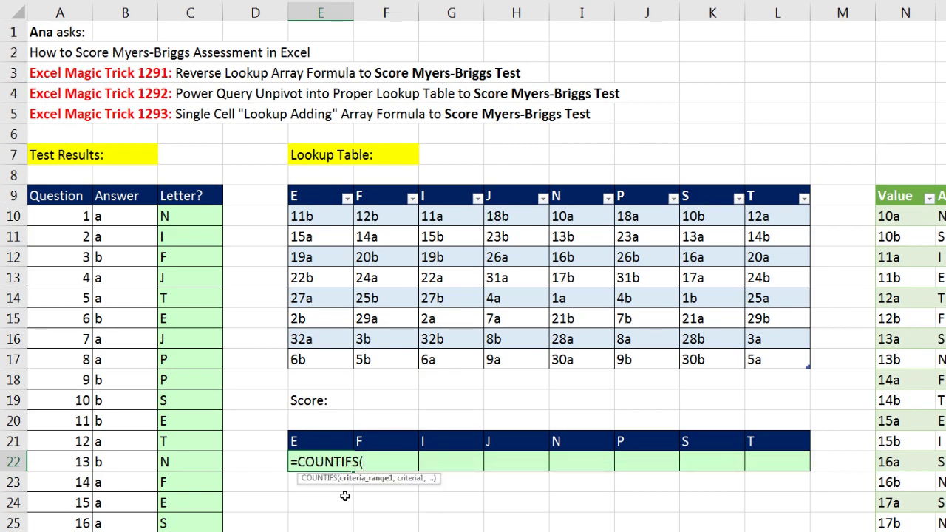
click(185, 220)
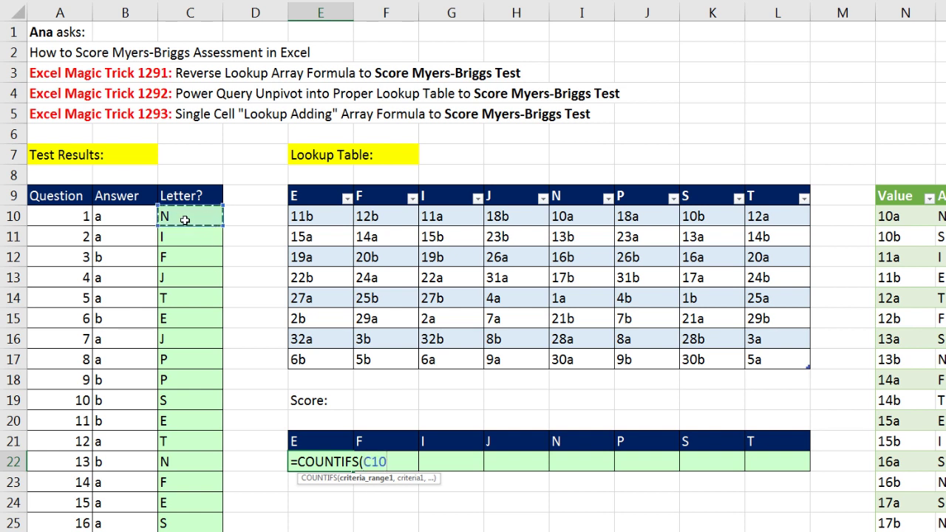
key(ctrl+shift+Down)
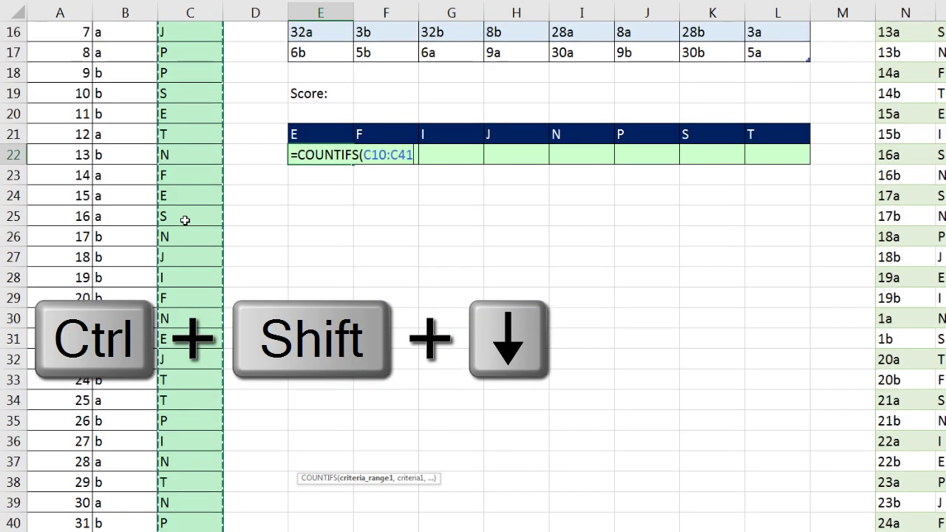
key(F4)
text(,)
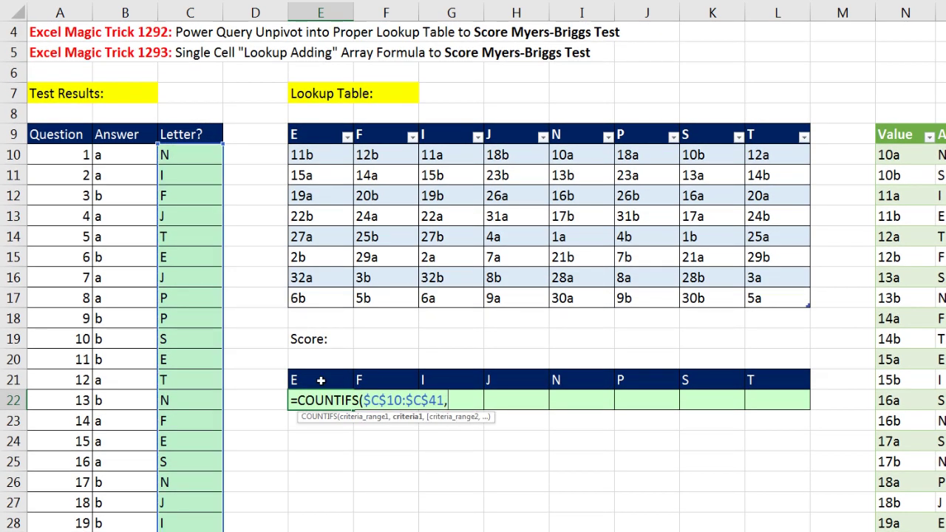
click(321, 380)
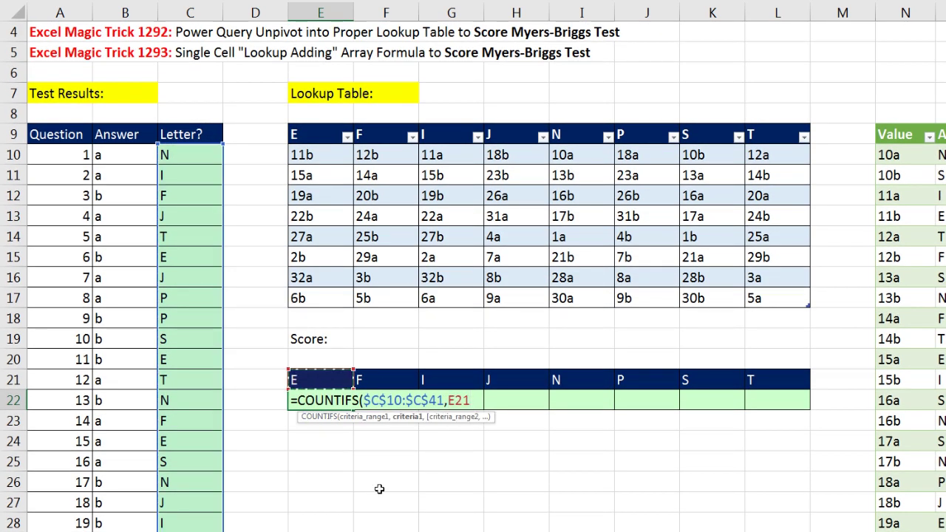
text())
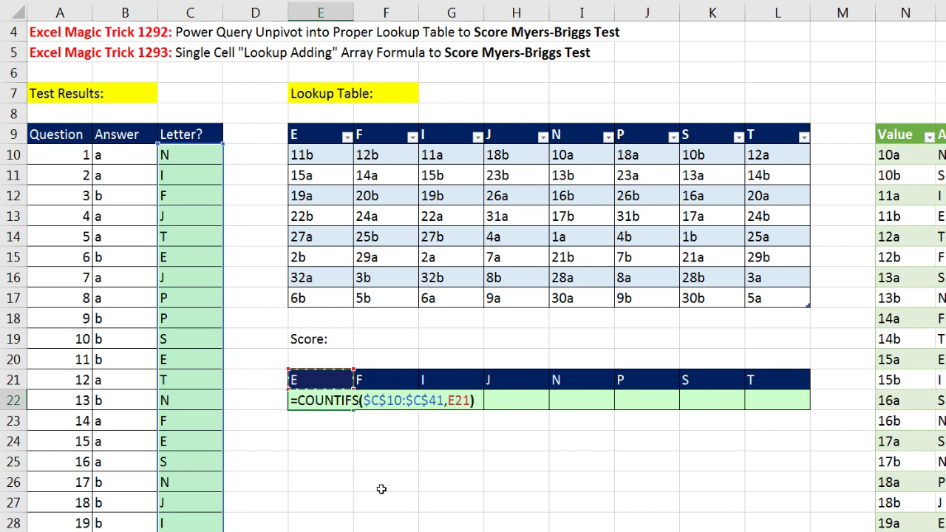
key(ctrl+Return)
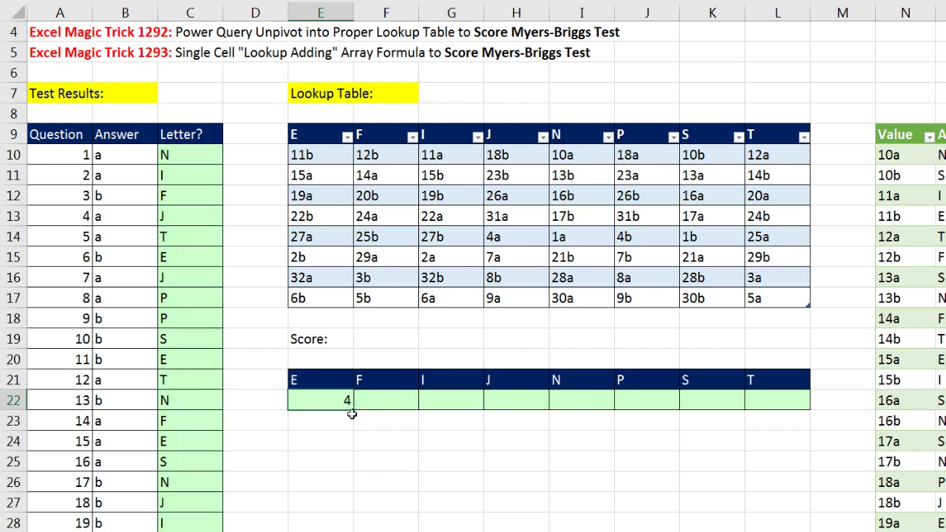
- Copy the score formula across to L22 and verify the copied formula
drag(354, 407, 798, 414)
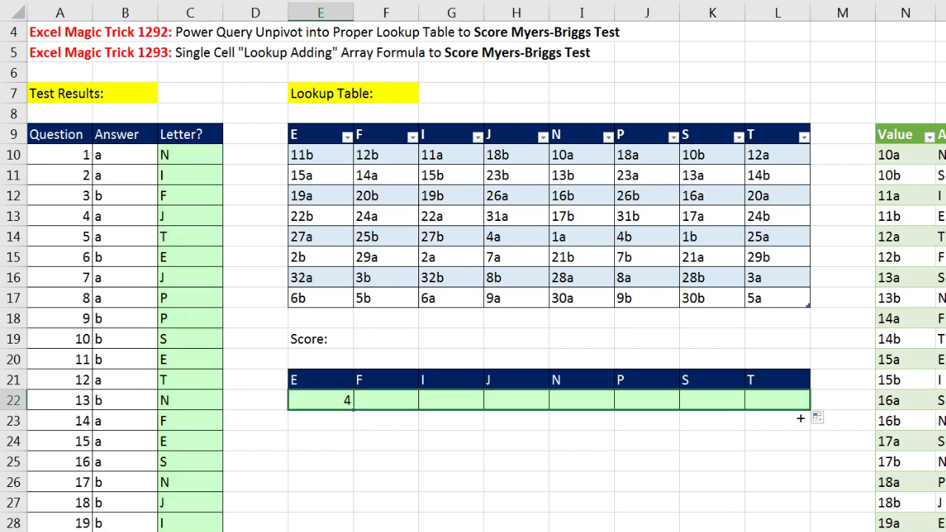
double_click(769, 402)
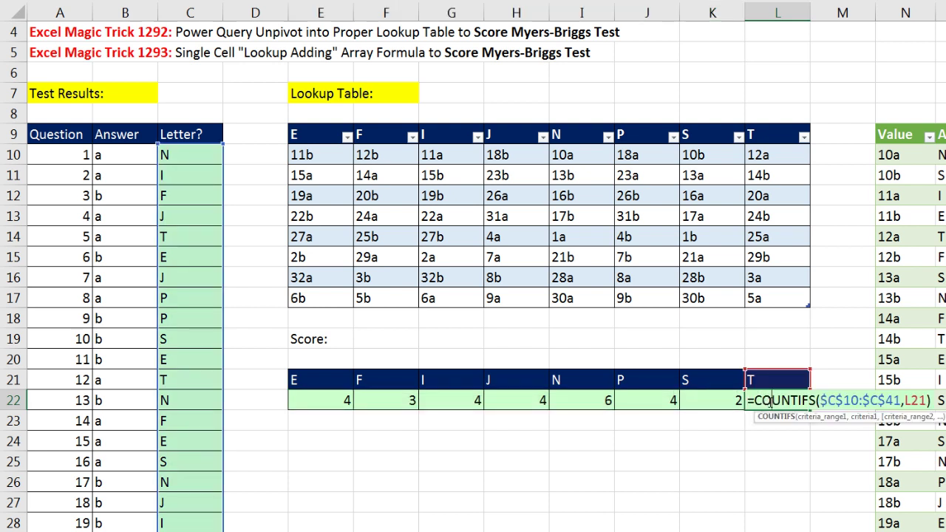
key(Escape)
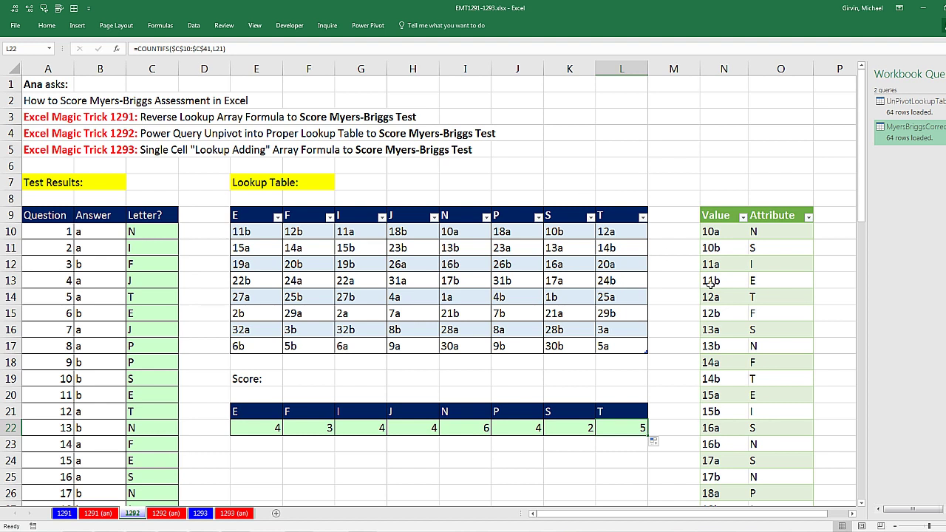
double_click(144, 231)
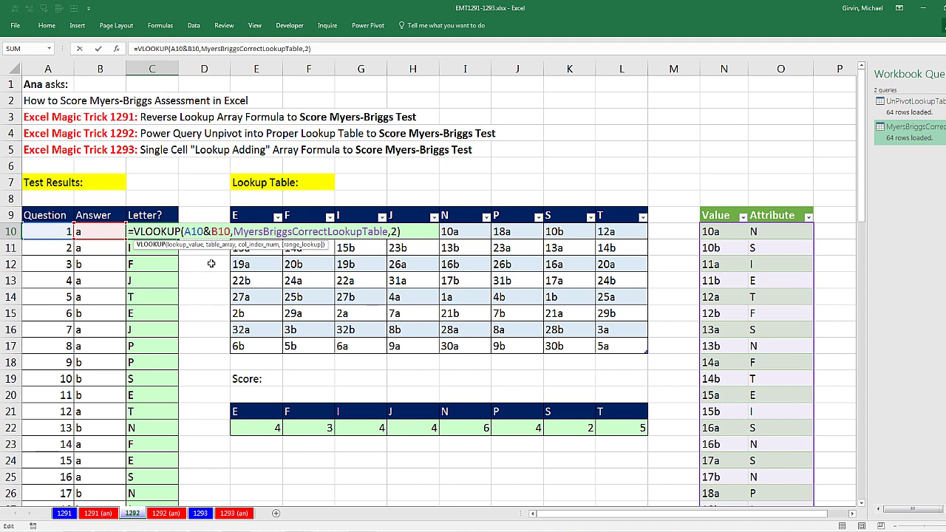
key(ctrl+Return)
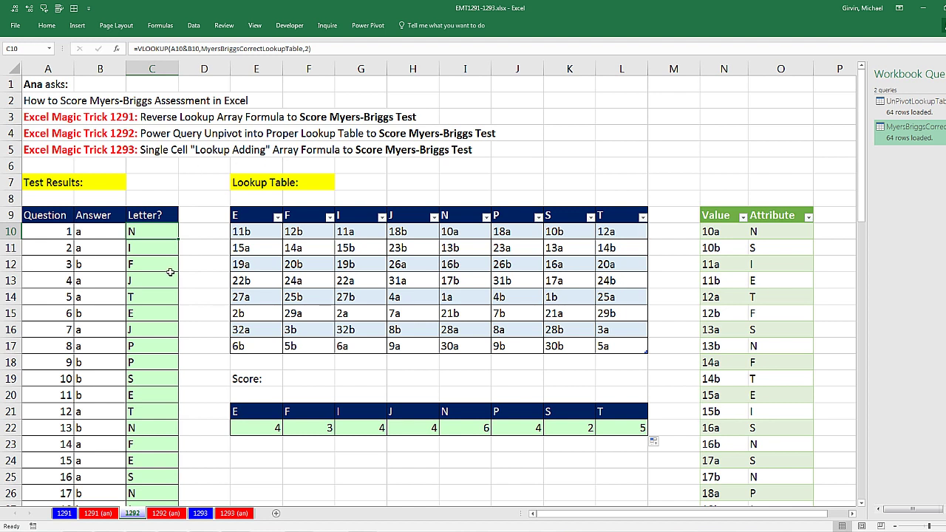
click(260, 429)
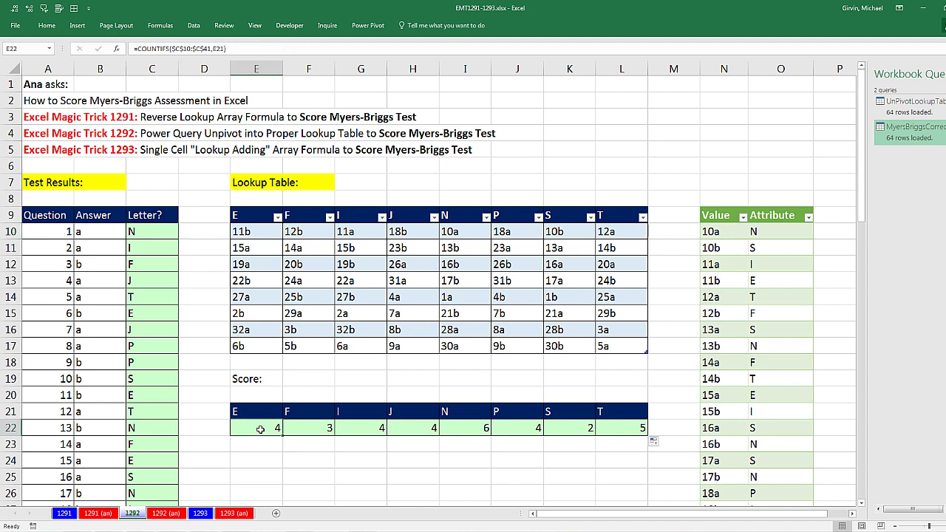